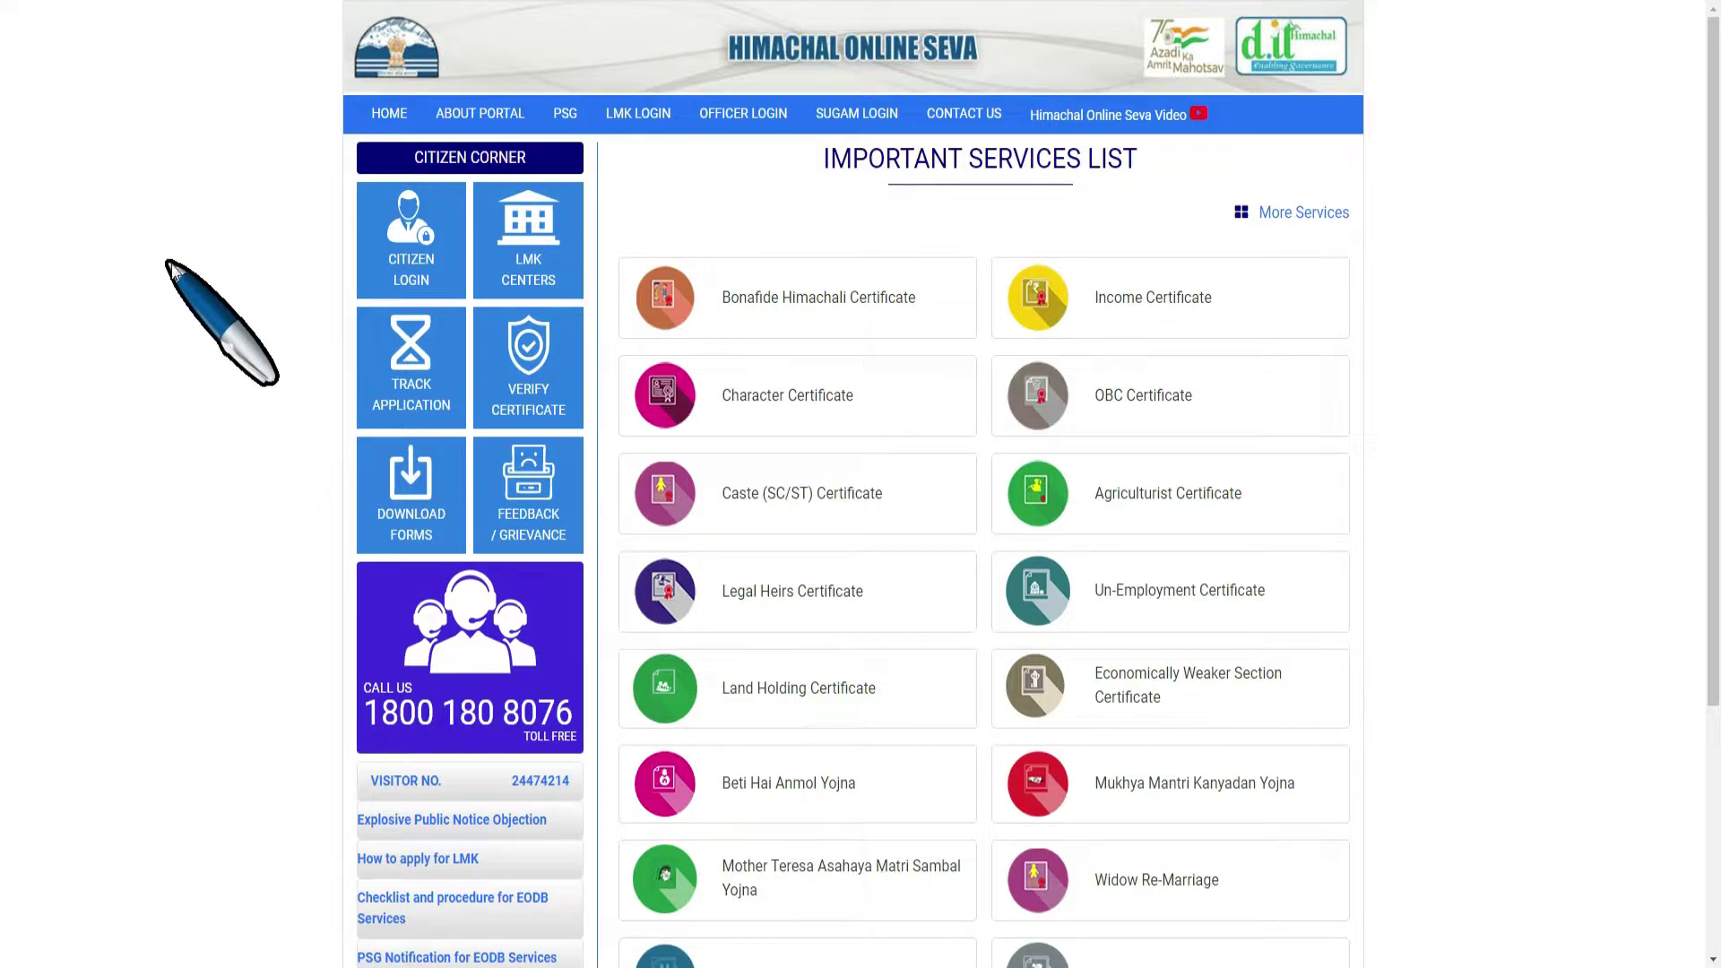
Start a new Bonafide Himachali Certificate application and save the reason "Having his permanent home in Himachal Pradesh" with the land owner relationship Self.
{"action": "left_click", "coordinate": [419, 239]}
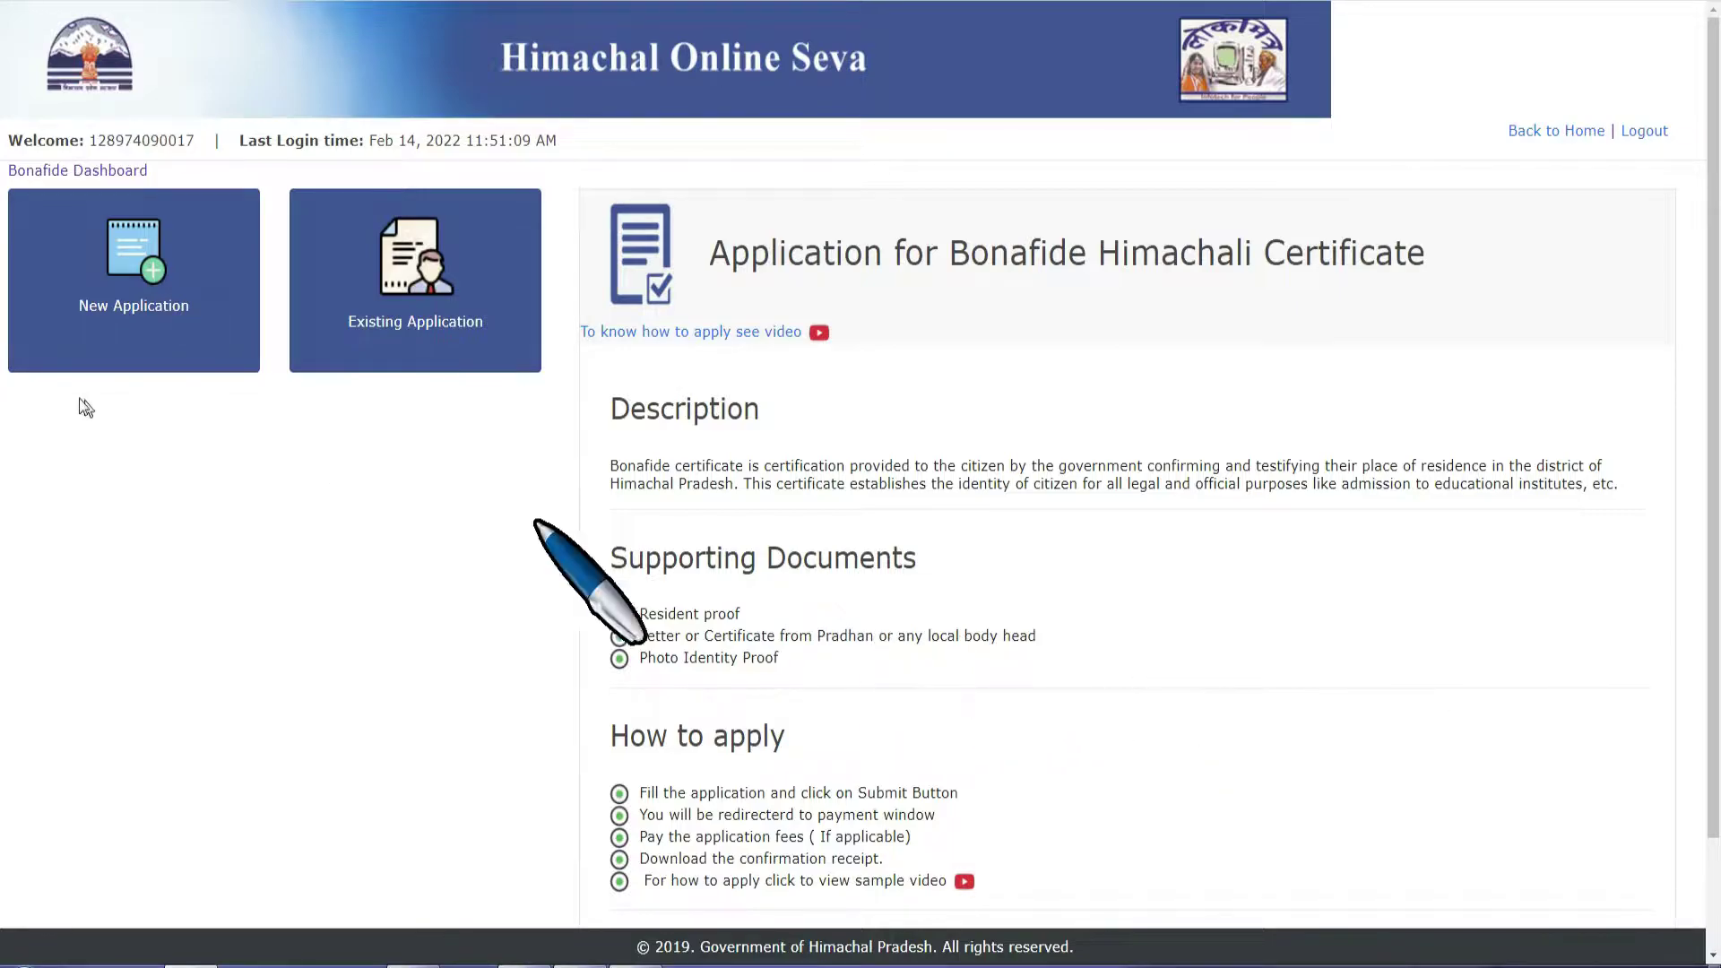
{"action": "left_click", "coordinate": [144, 243]}
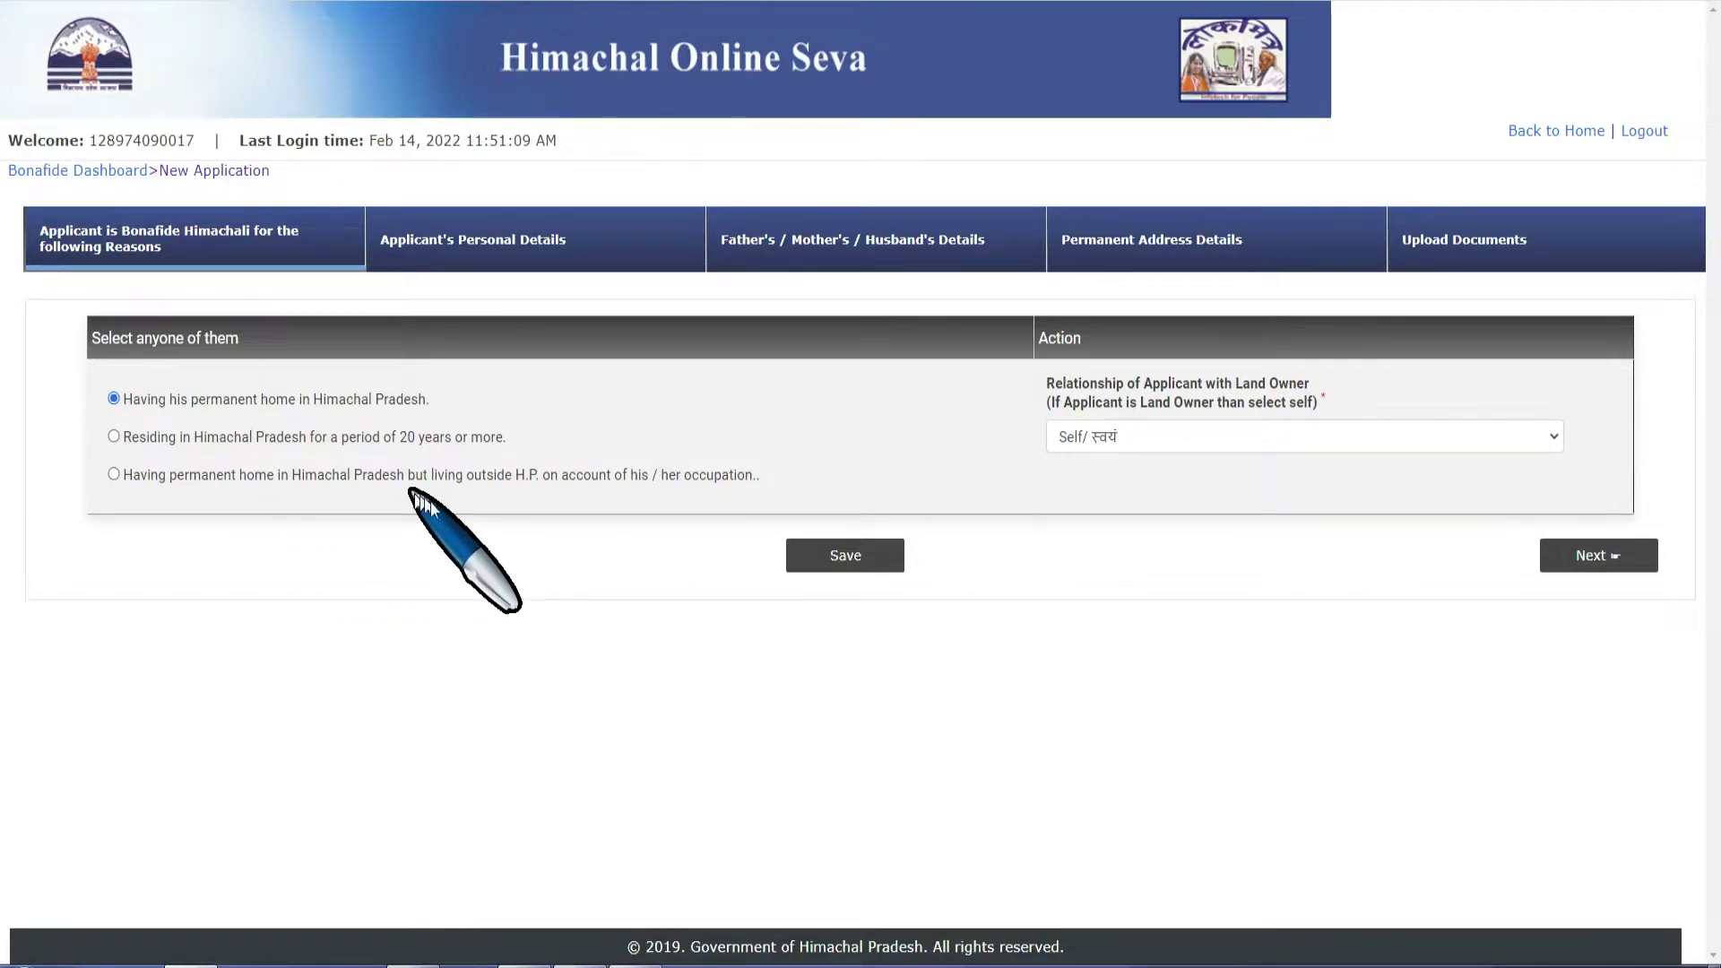
{"action": "left_click", "coordinate": [863, 576]}
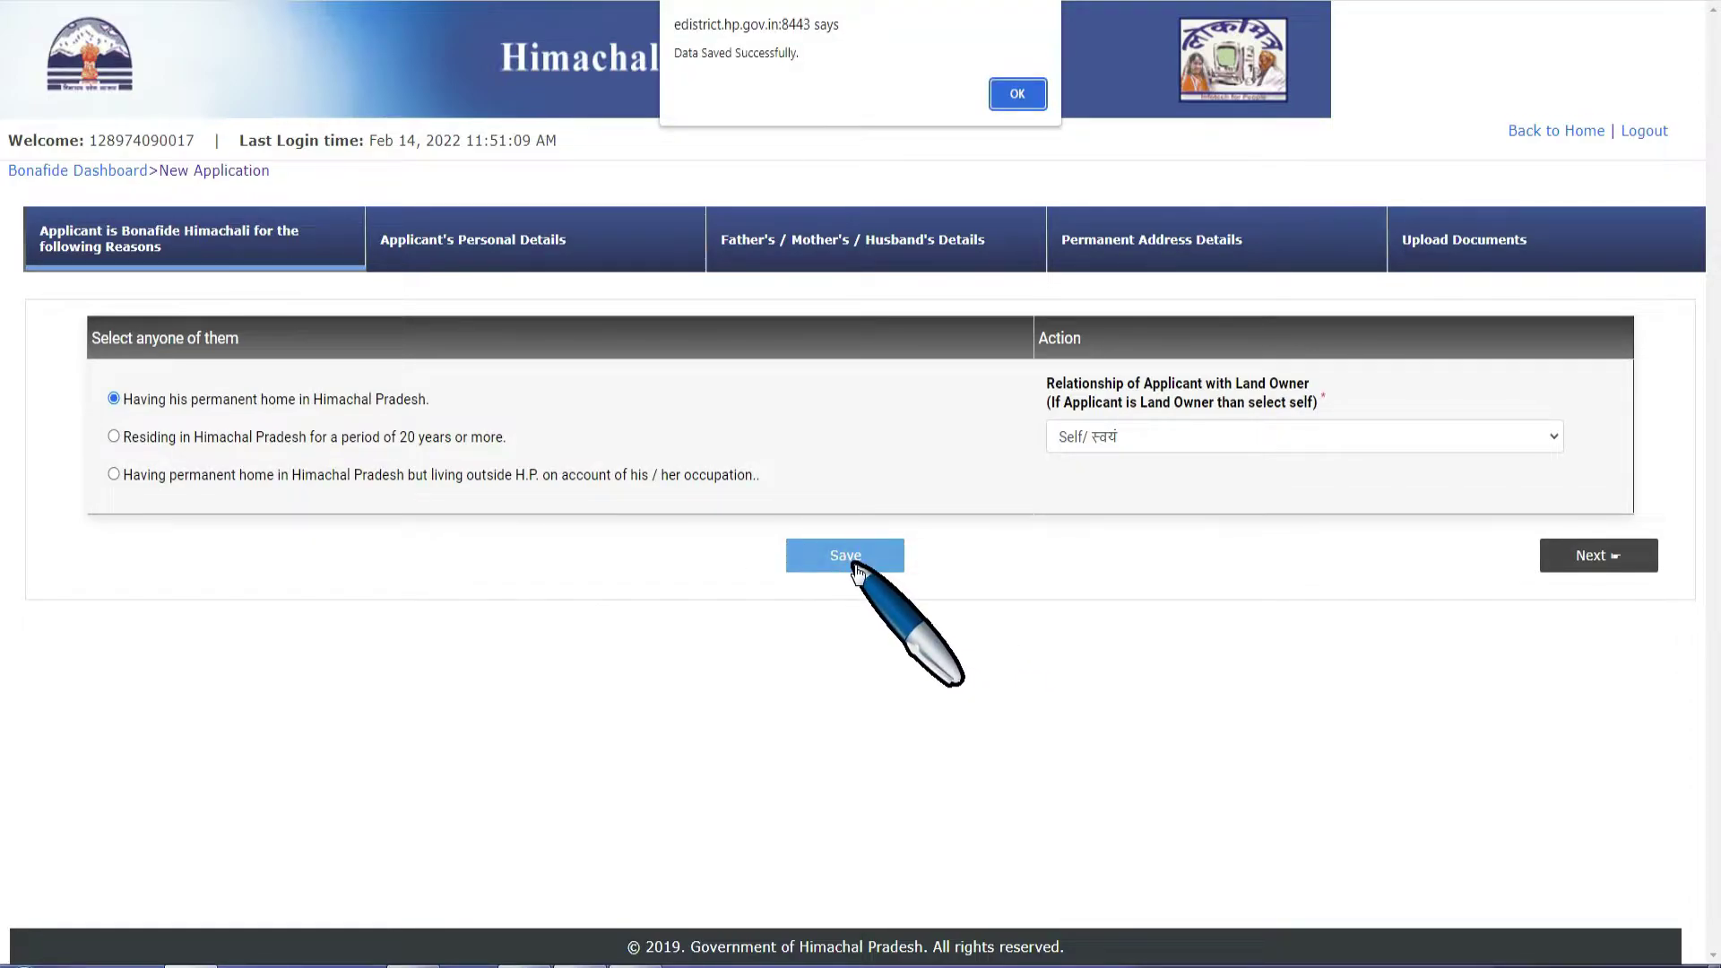
{"action": "key", "text": "Return"}
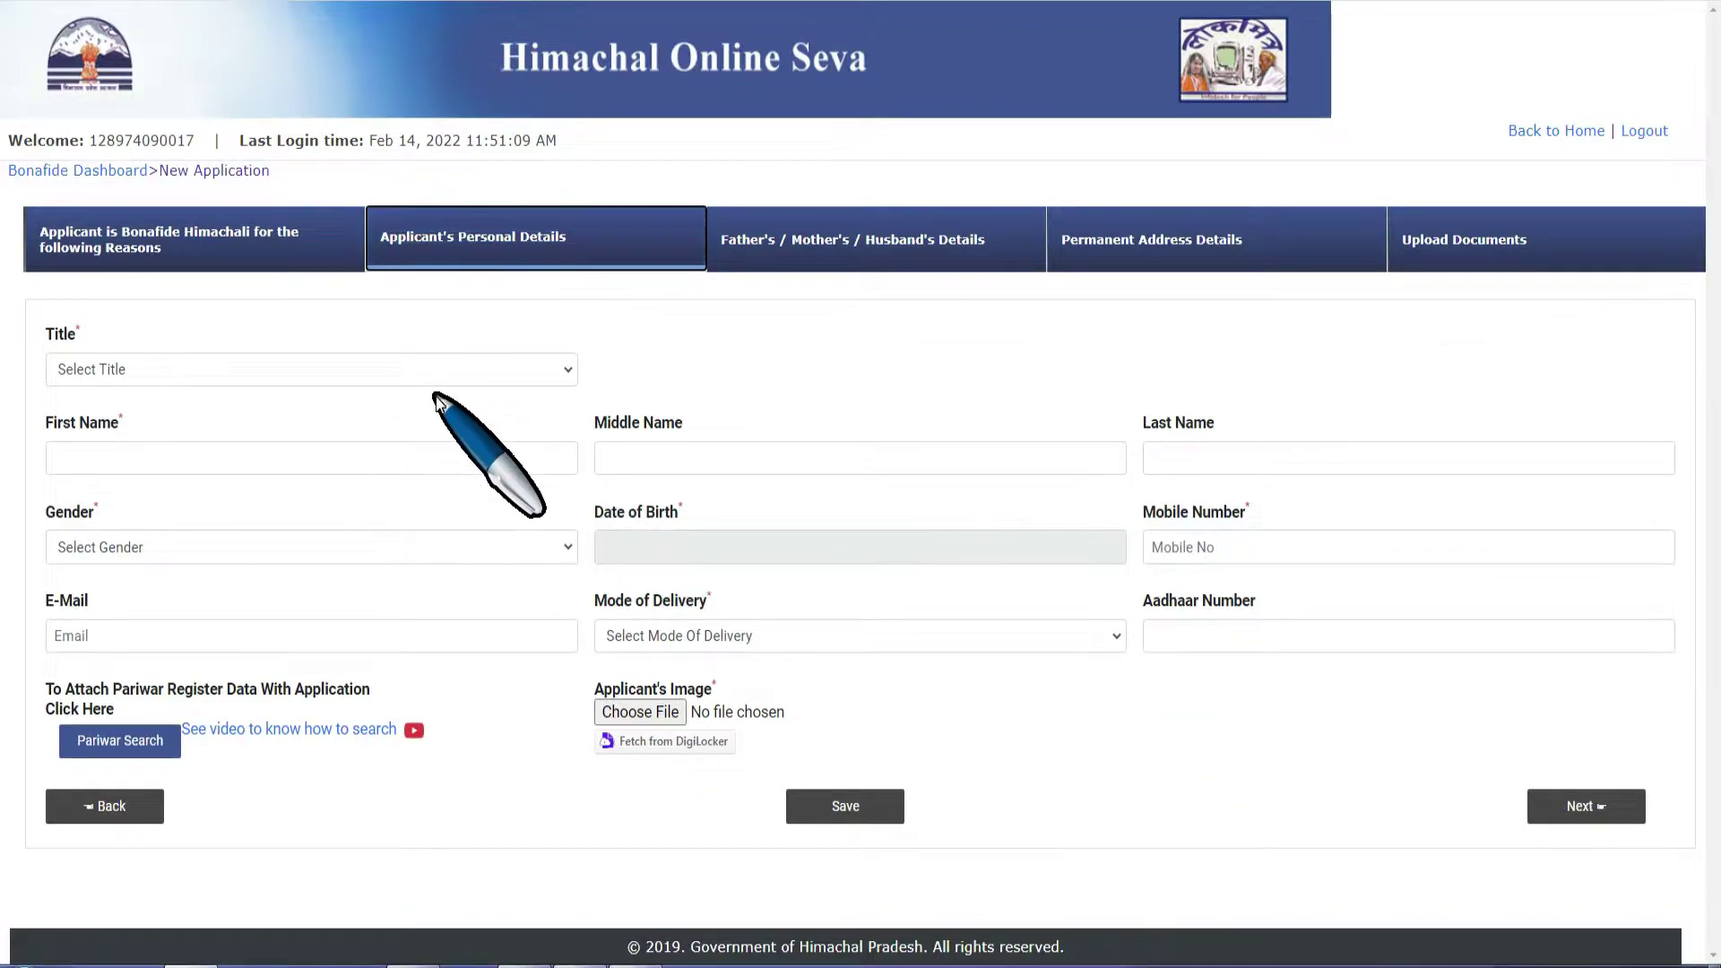
Set the applicant's title to Mr. and the mode of delivery to Online in the personal details.
{"action": "left_click", "coordinate": [261, 375]}
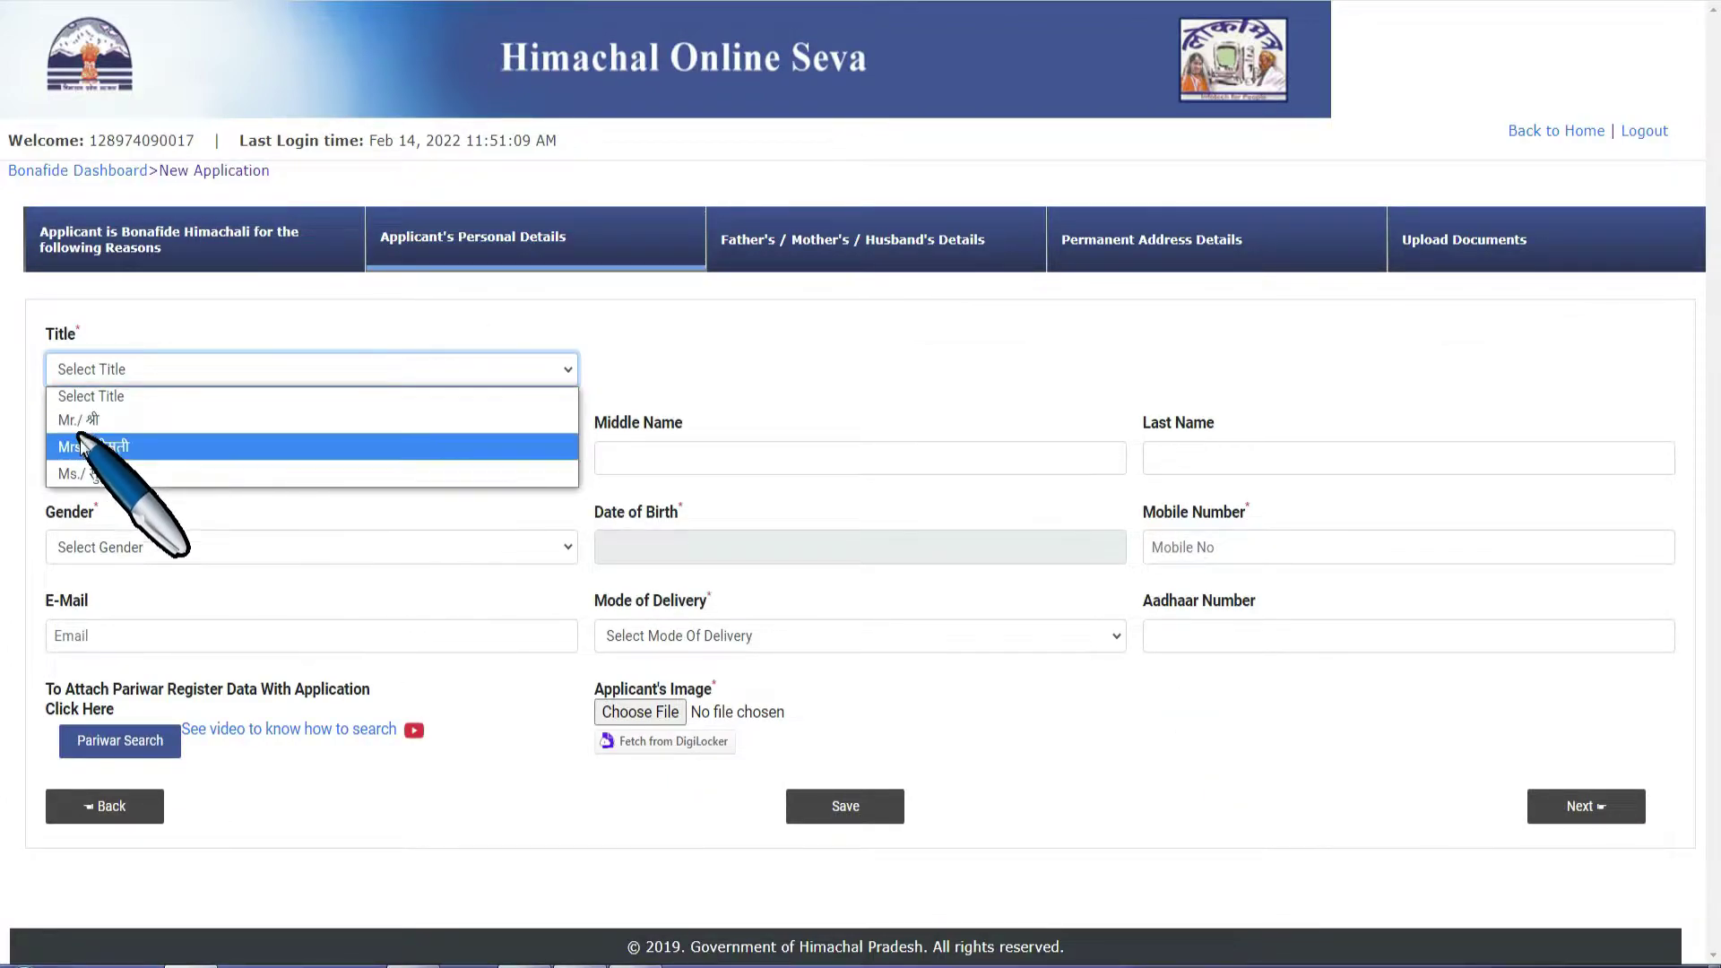
{"action": "left_click", "coordinate": [135, 421]}
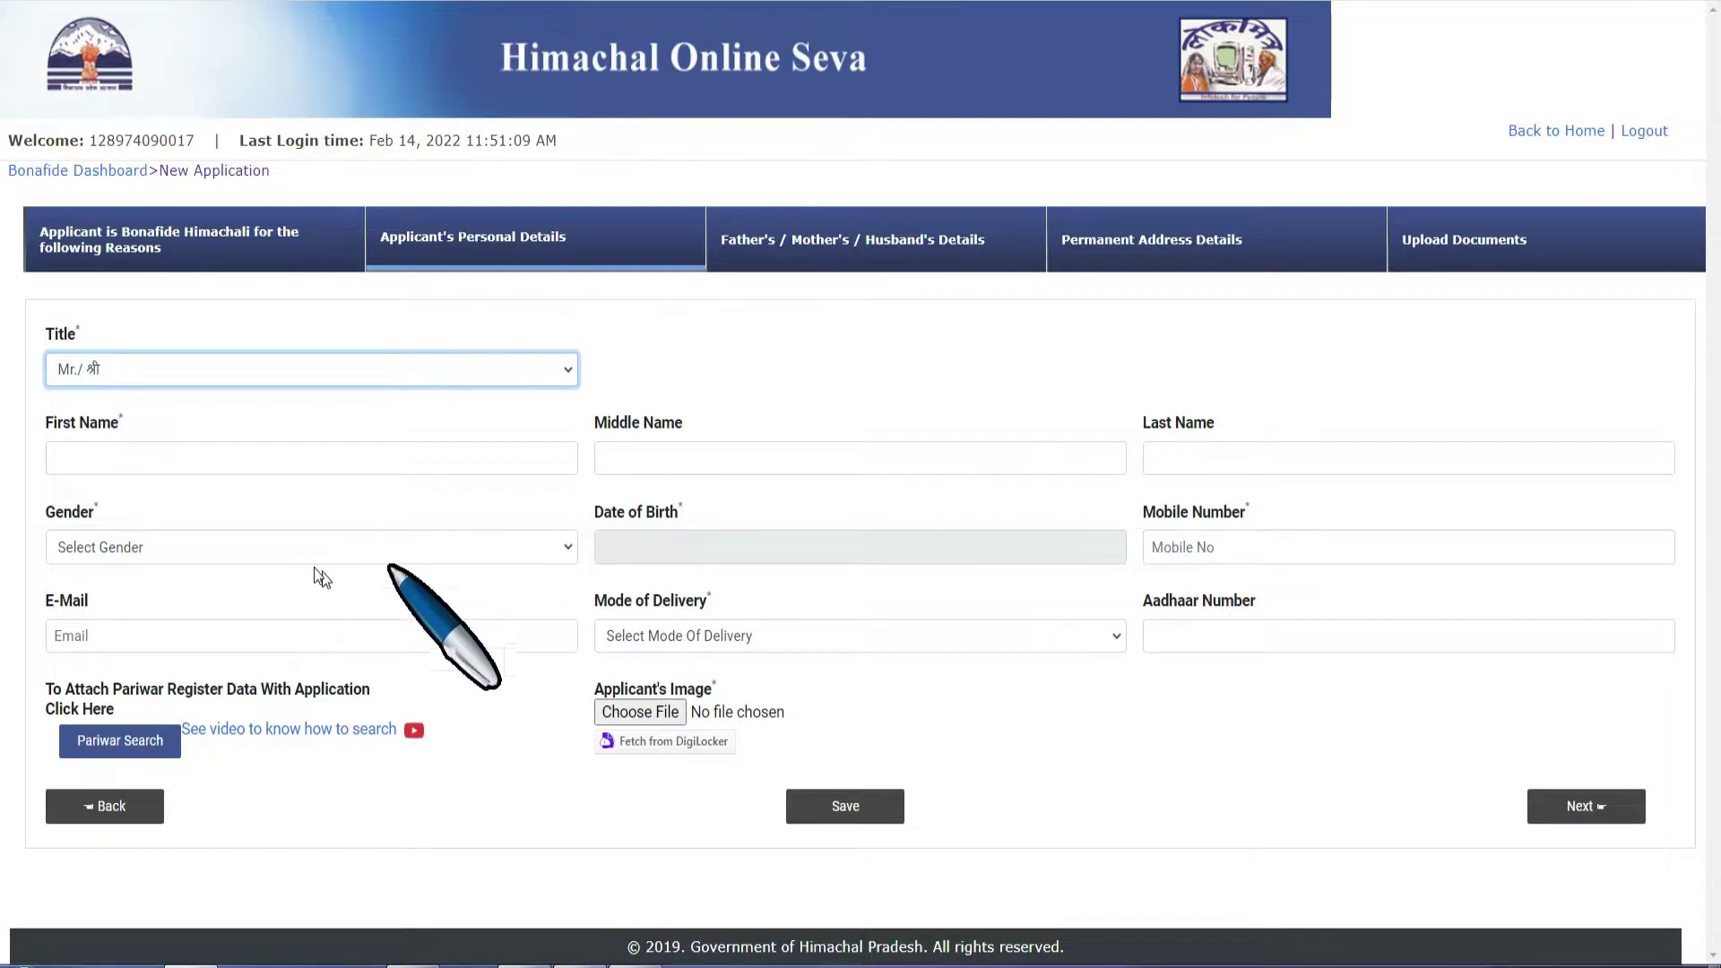
{"action": "left_click", "coordinate": [276, 543]}
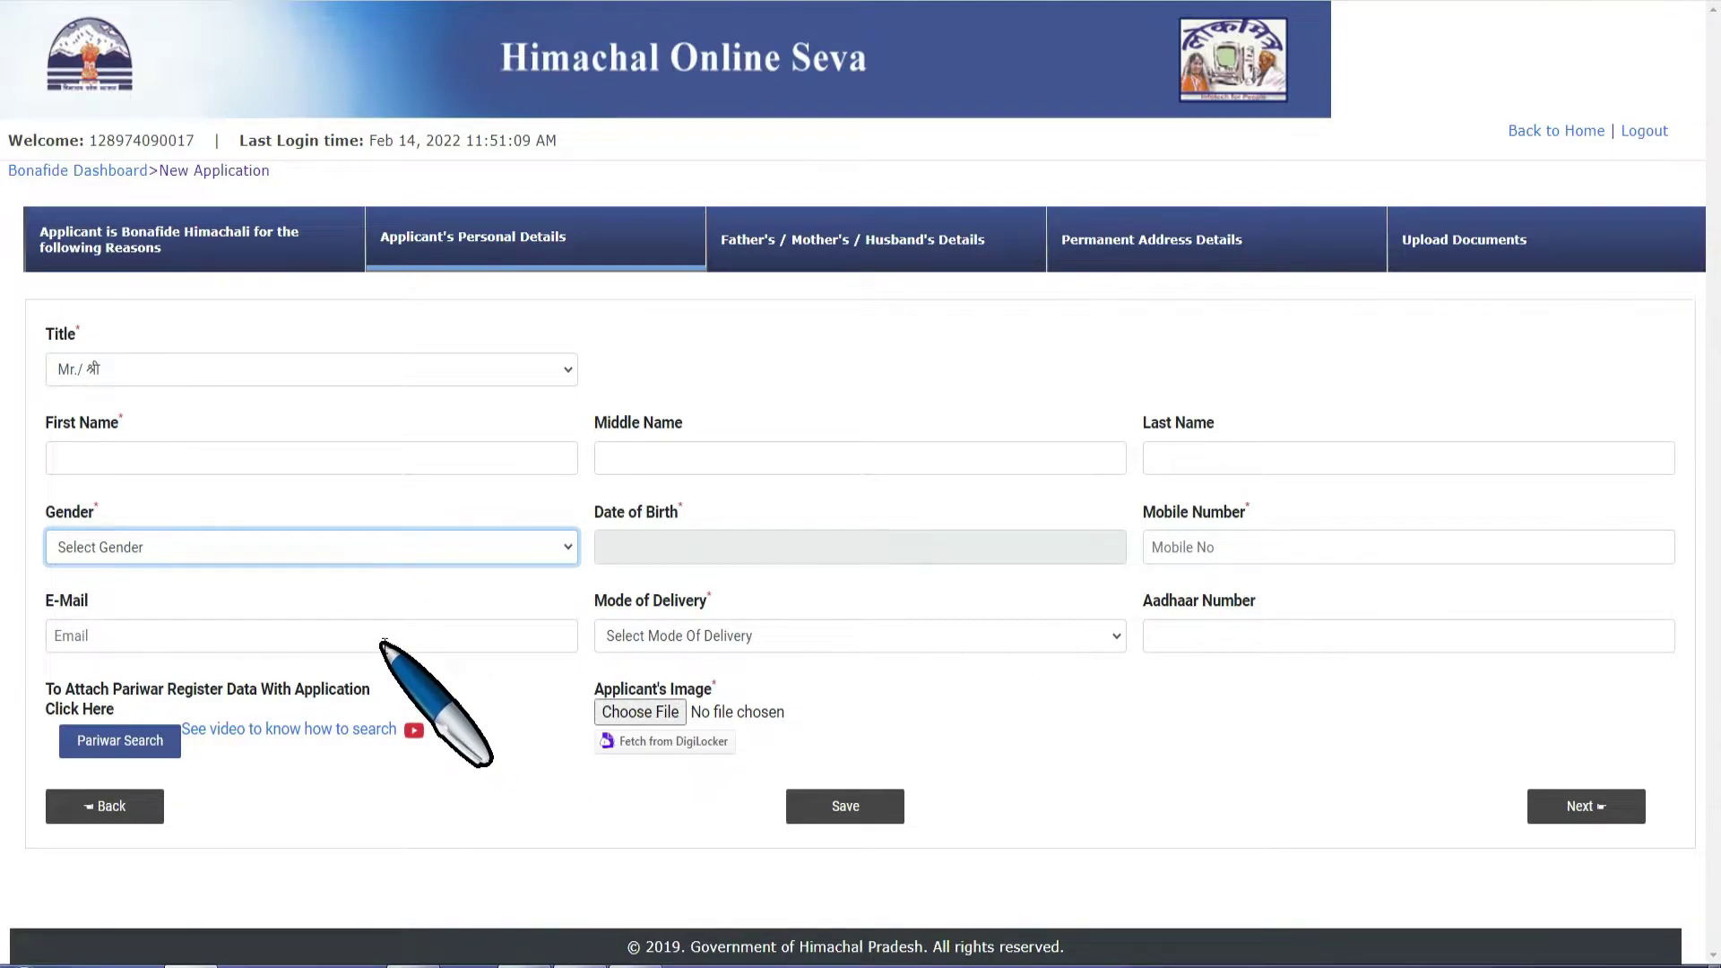
{"action": "left_click", "coordinate": [700, 636]}
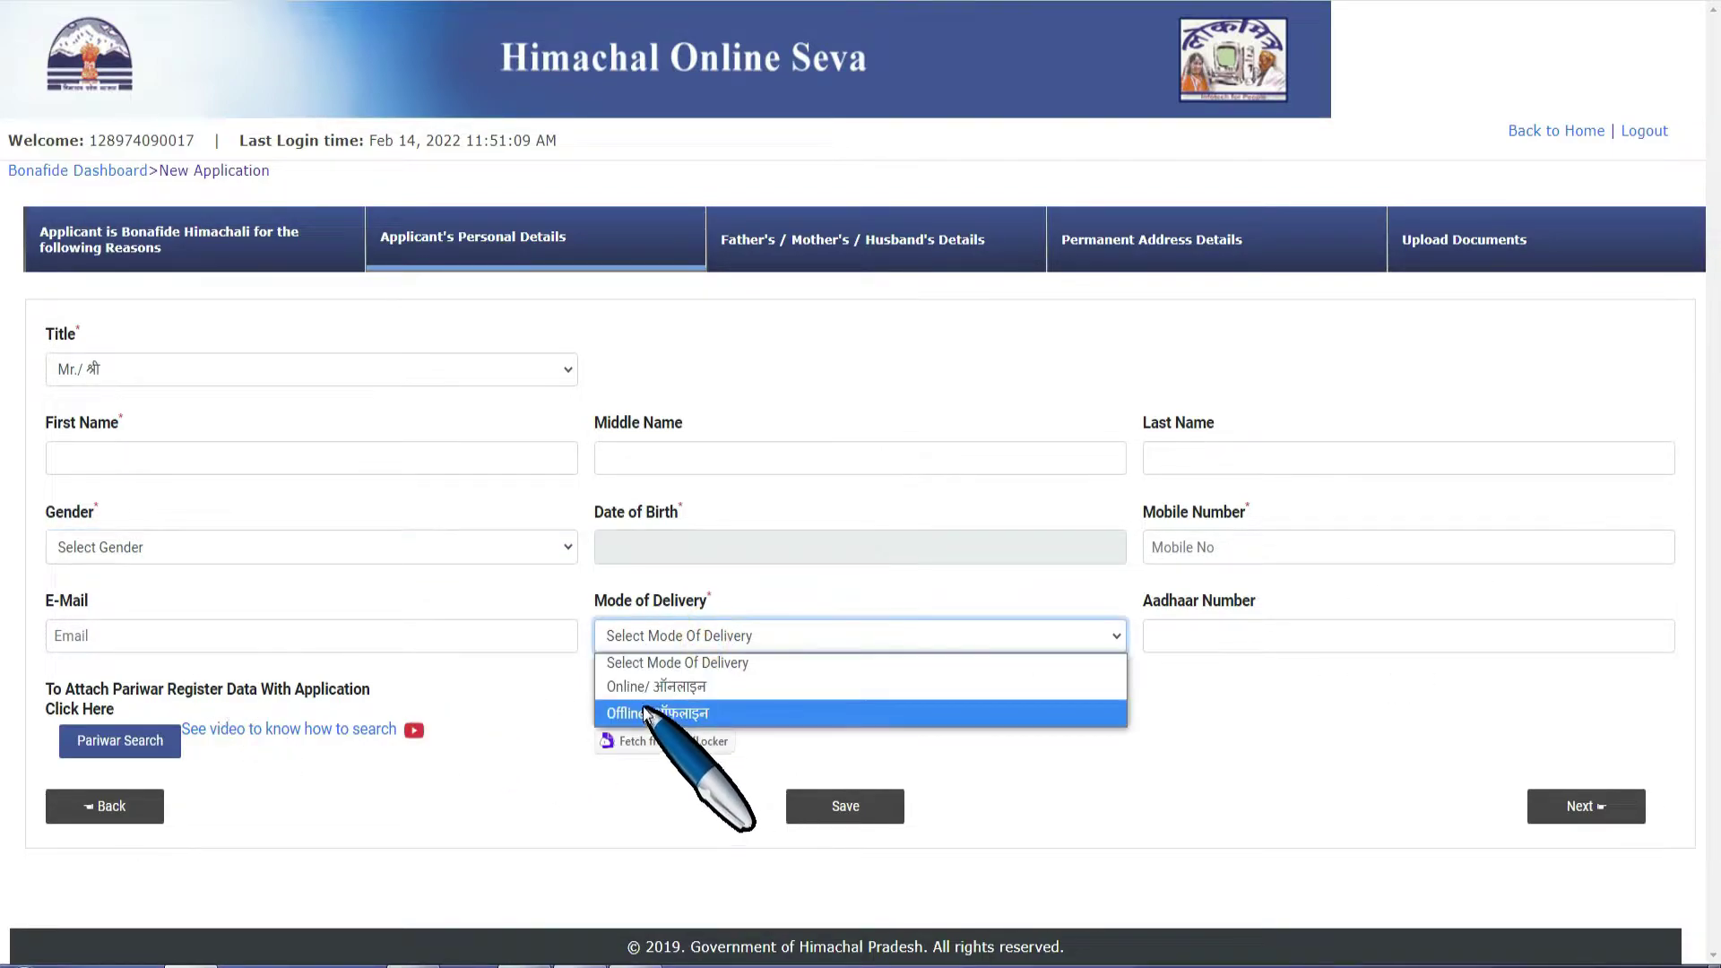
{"action": "left_click", "coordinate": [642, 713]}
{"action": "left_click", "coordinate": [627, 636]}
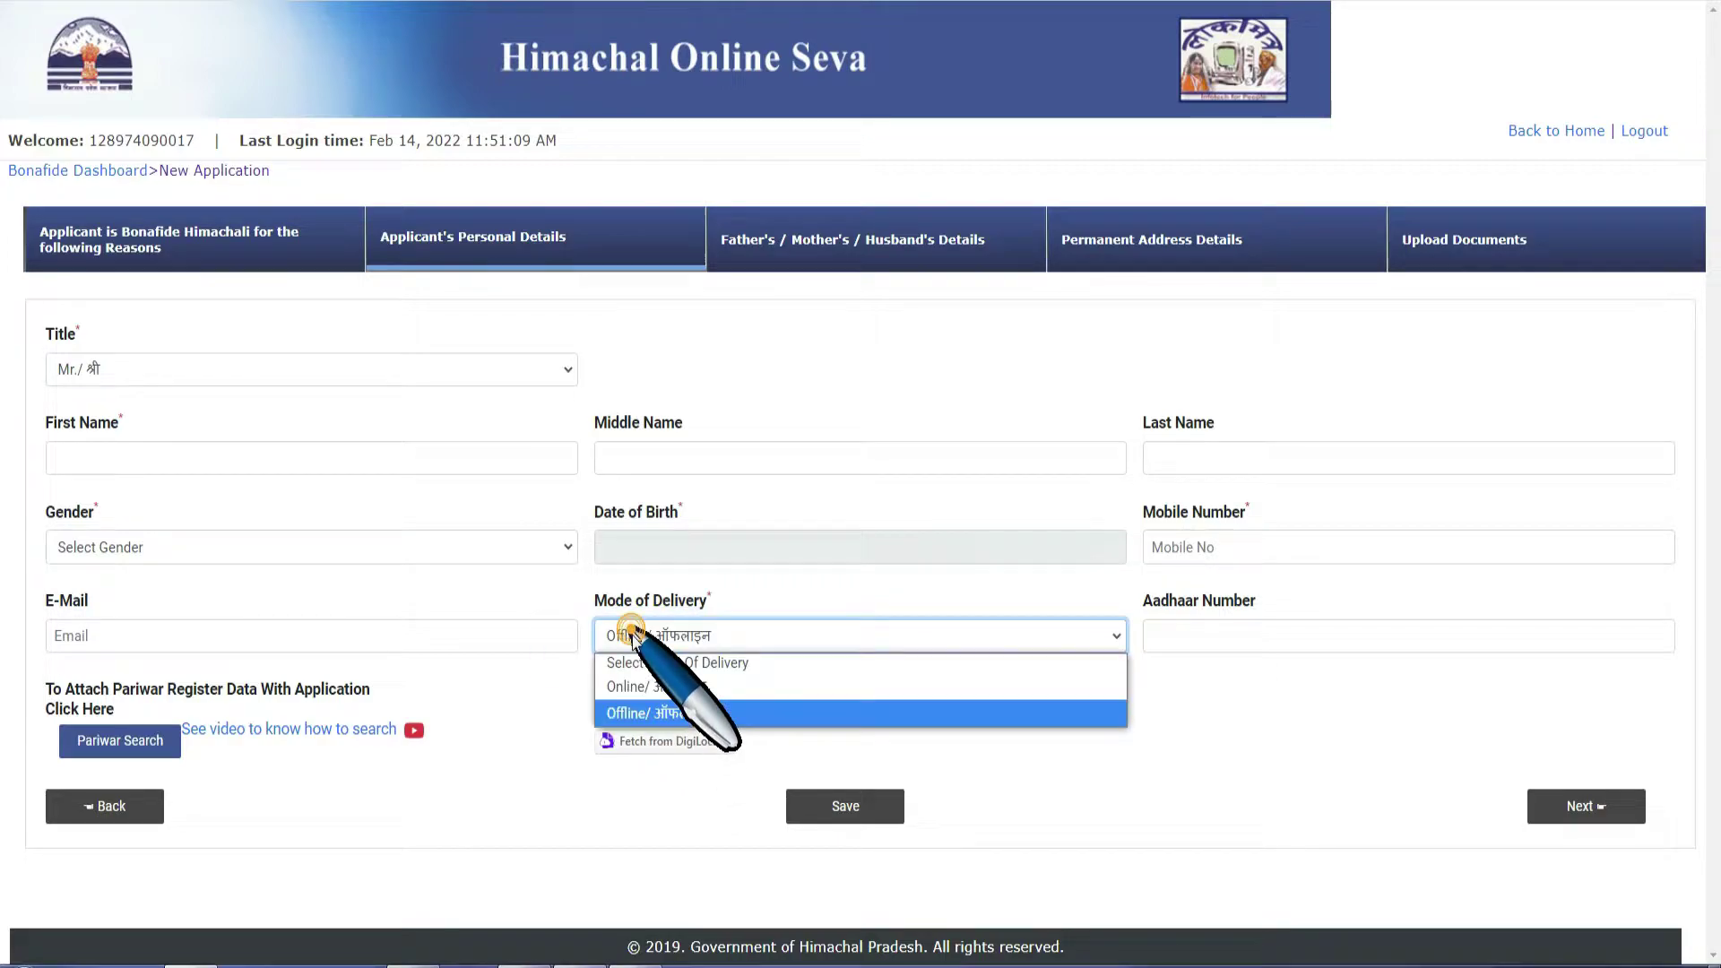
{"action": "left_click", "coordinate": [659, 686]}
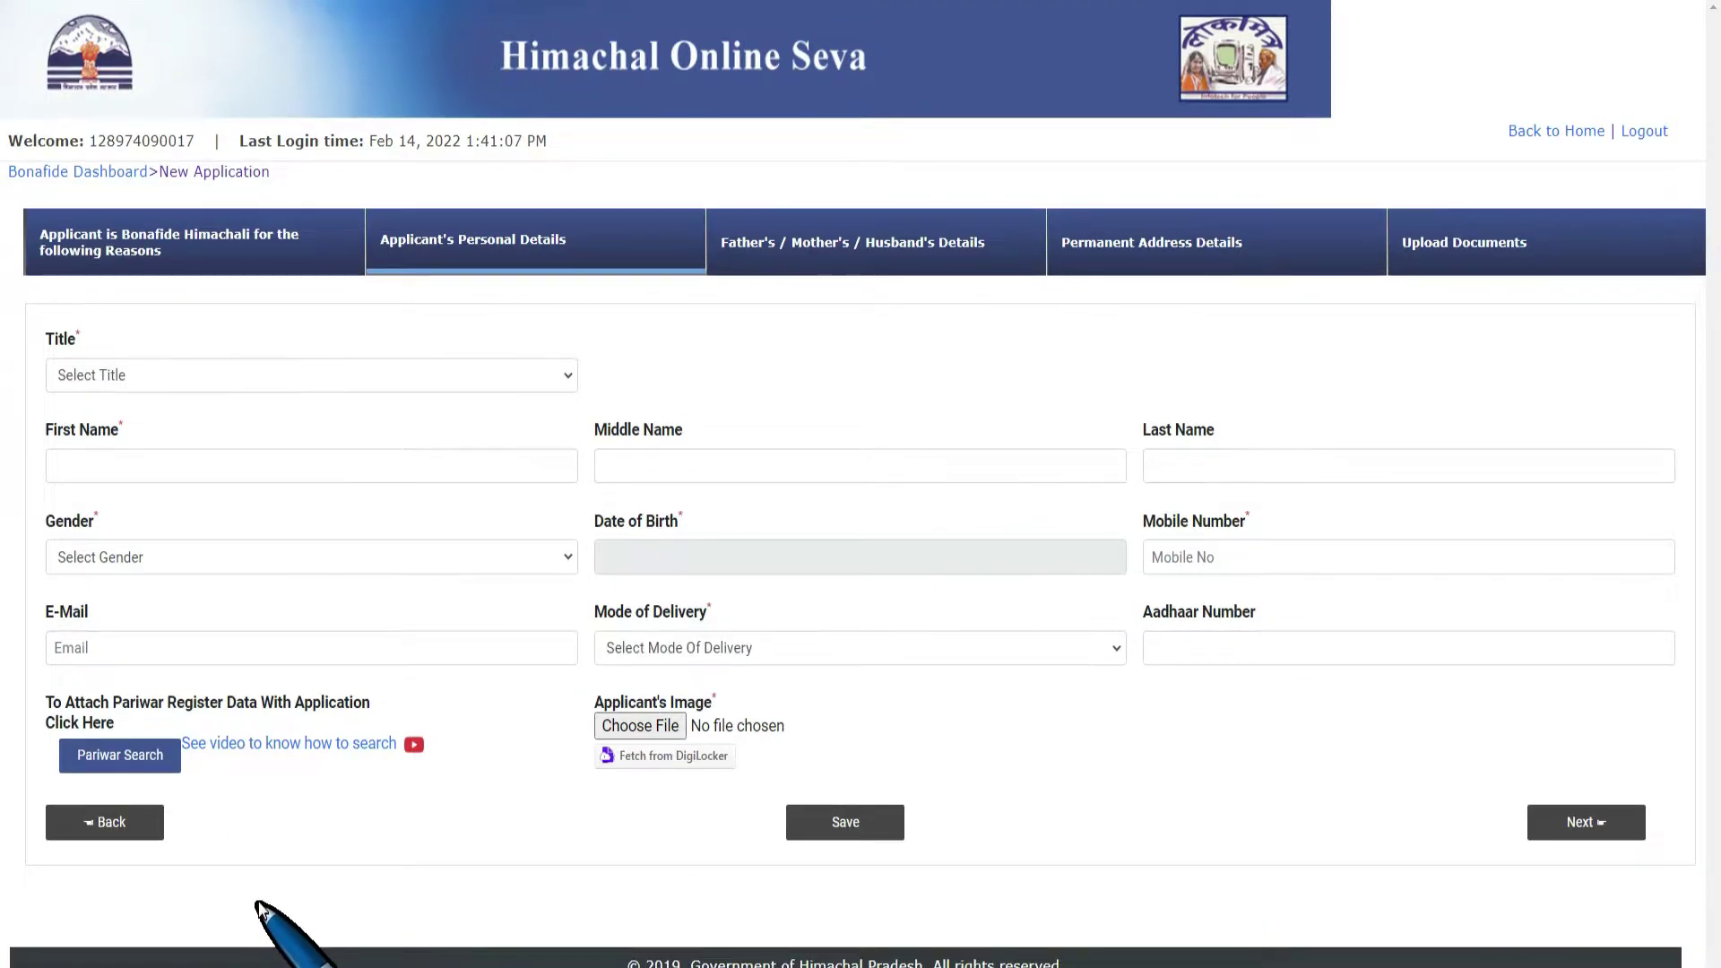
Examine the Pariwar Search options for searching by Aadhaar and by family number, and close the search.
{"action": "left_click", "coordinate": [129, 761]}
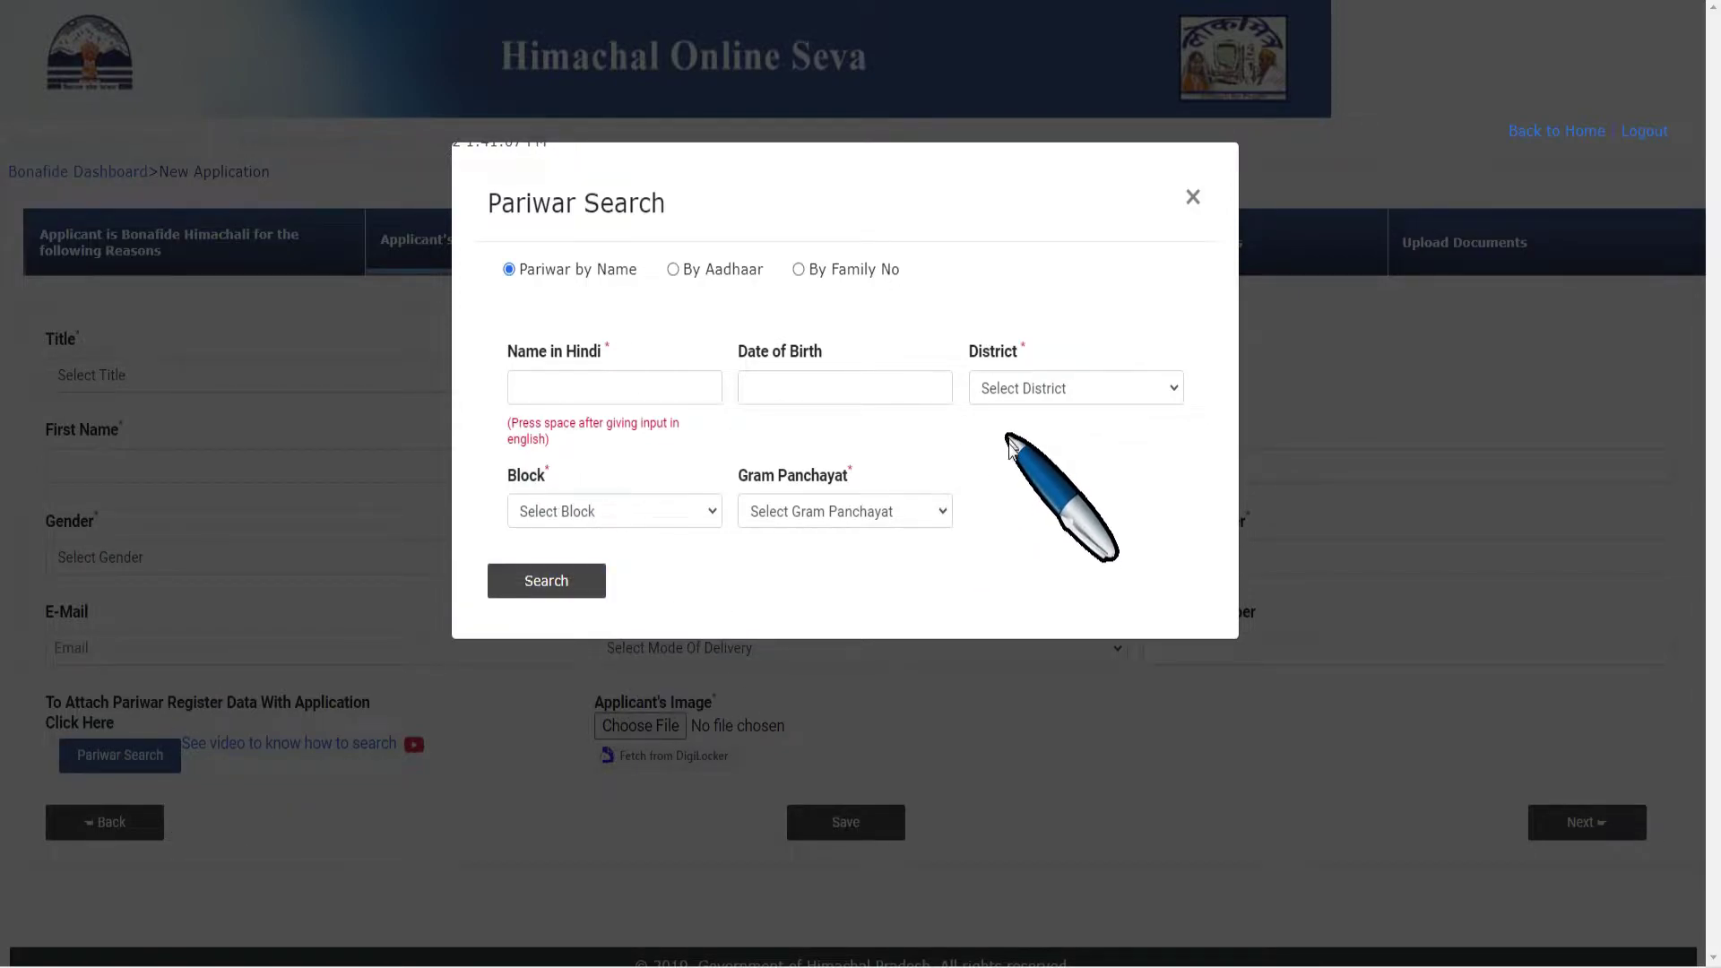
{"action": "left_click", "coordinate": [677, 271]}
{"action": "left_click", "coordinate": [800, 271]}
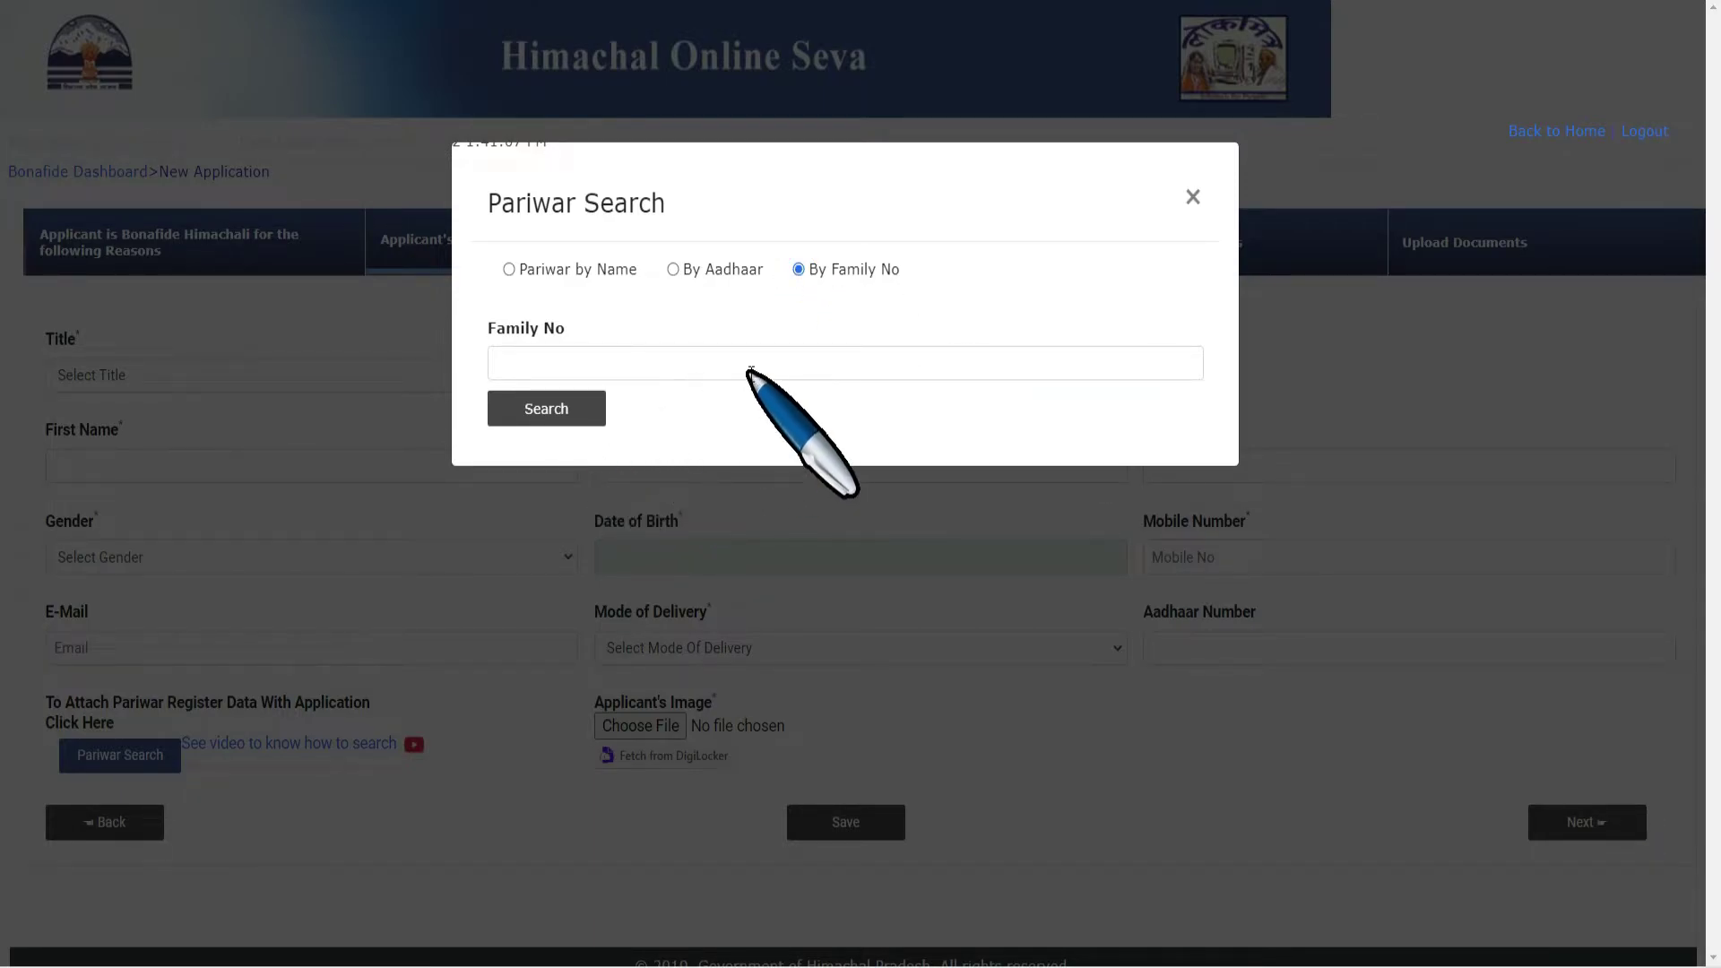
{"action": "left_click", "coordinate": [1192, 196]}
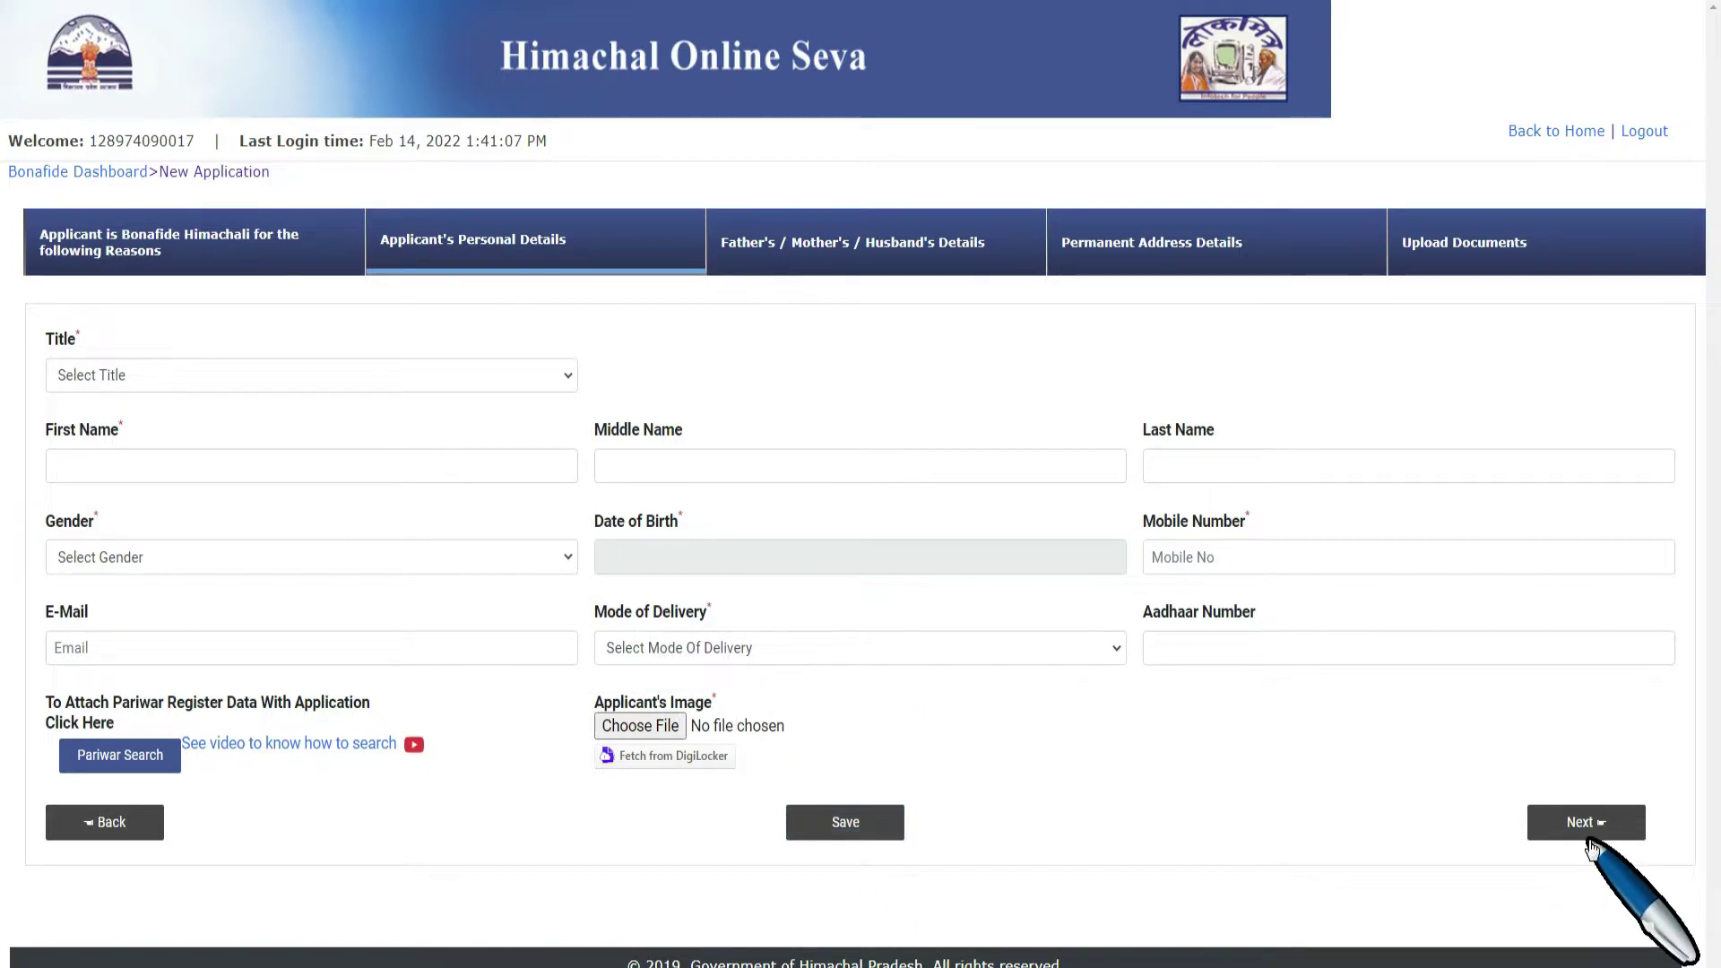
Open the Father's / Mother's / Husband's Details, set the relationship to Wife of, and go through the husband's title and name fields.
{"action": "left_click", "coordinate": [966, 261]}
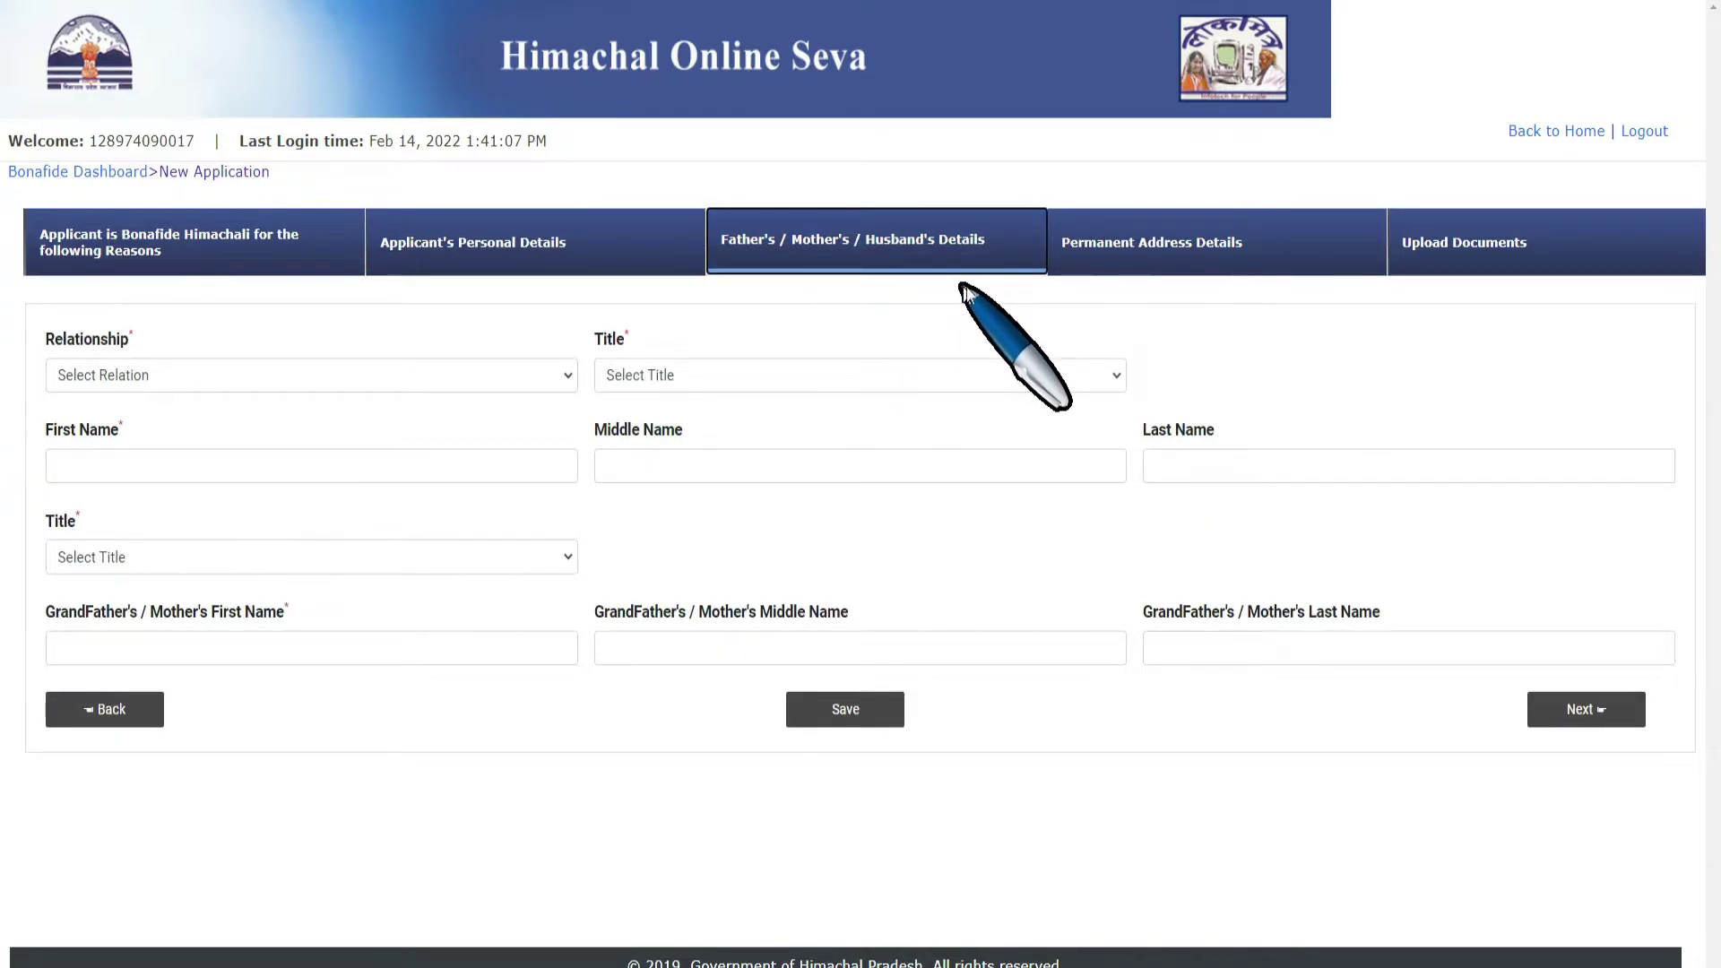
{"action": "left_click", "coordinate": [71, 377]}
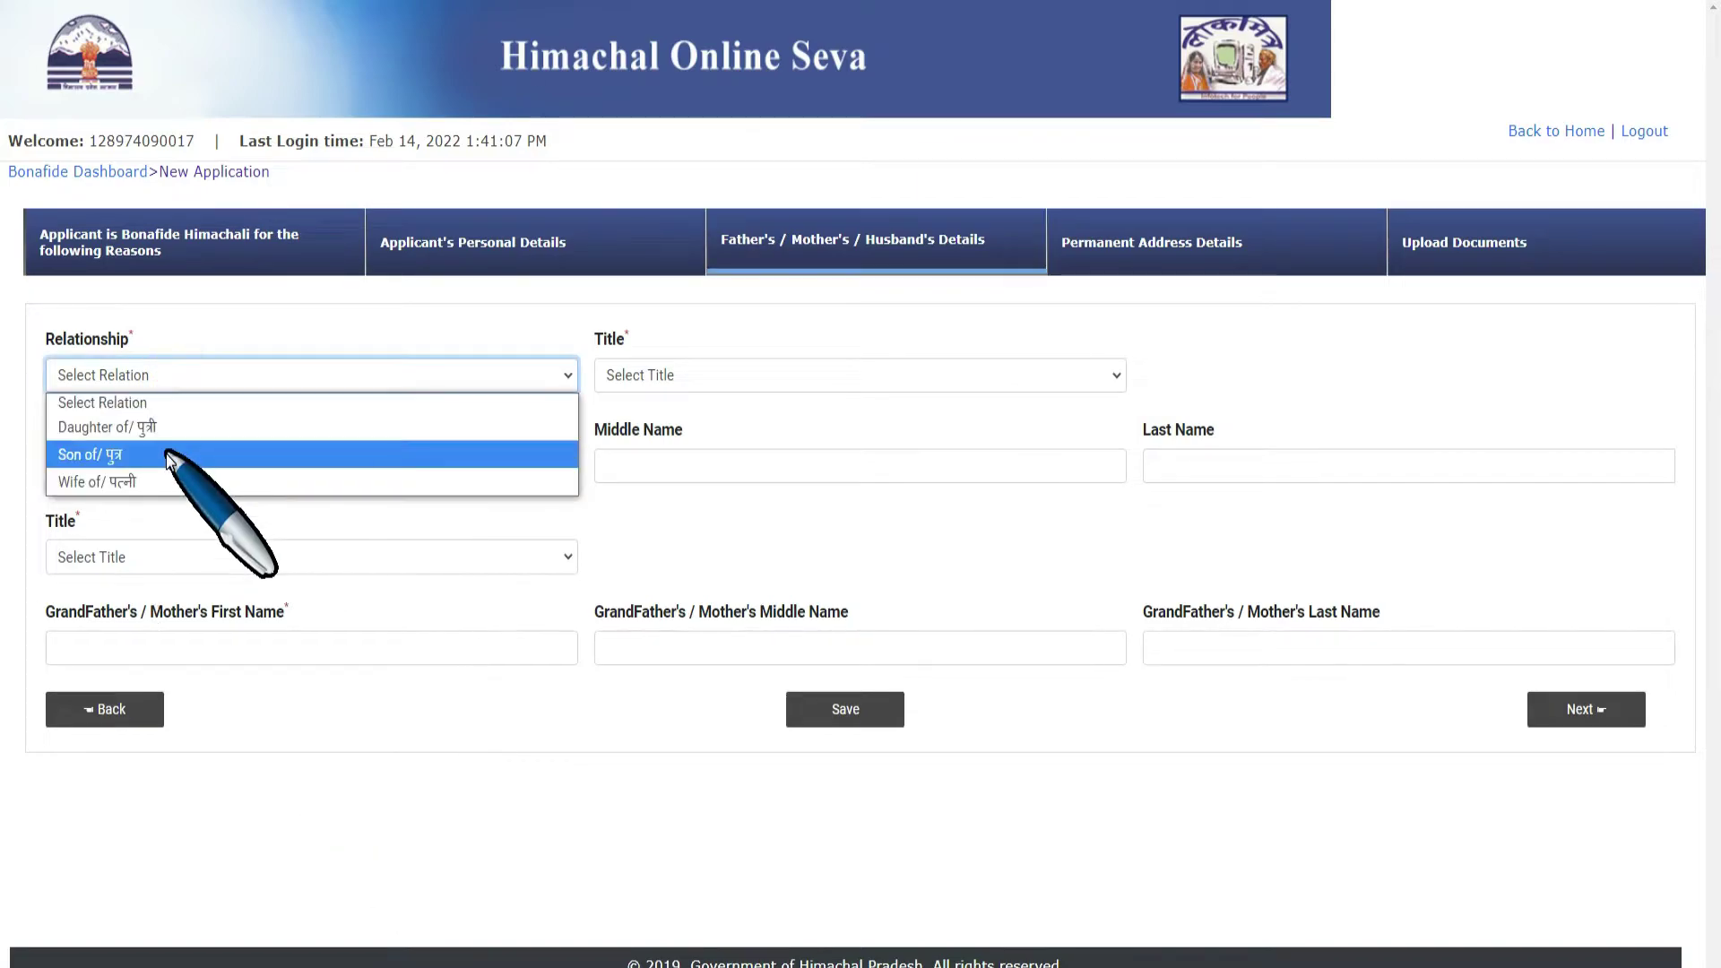
{"action": "left_click", "coordinate": [102, 484]}
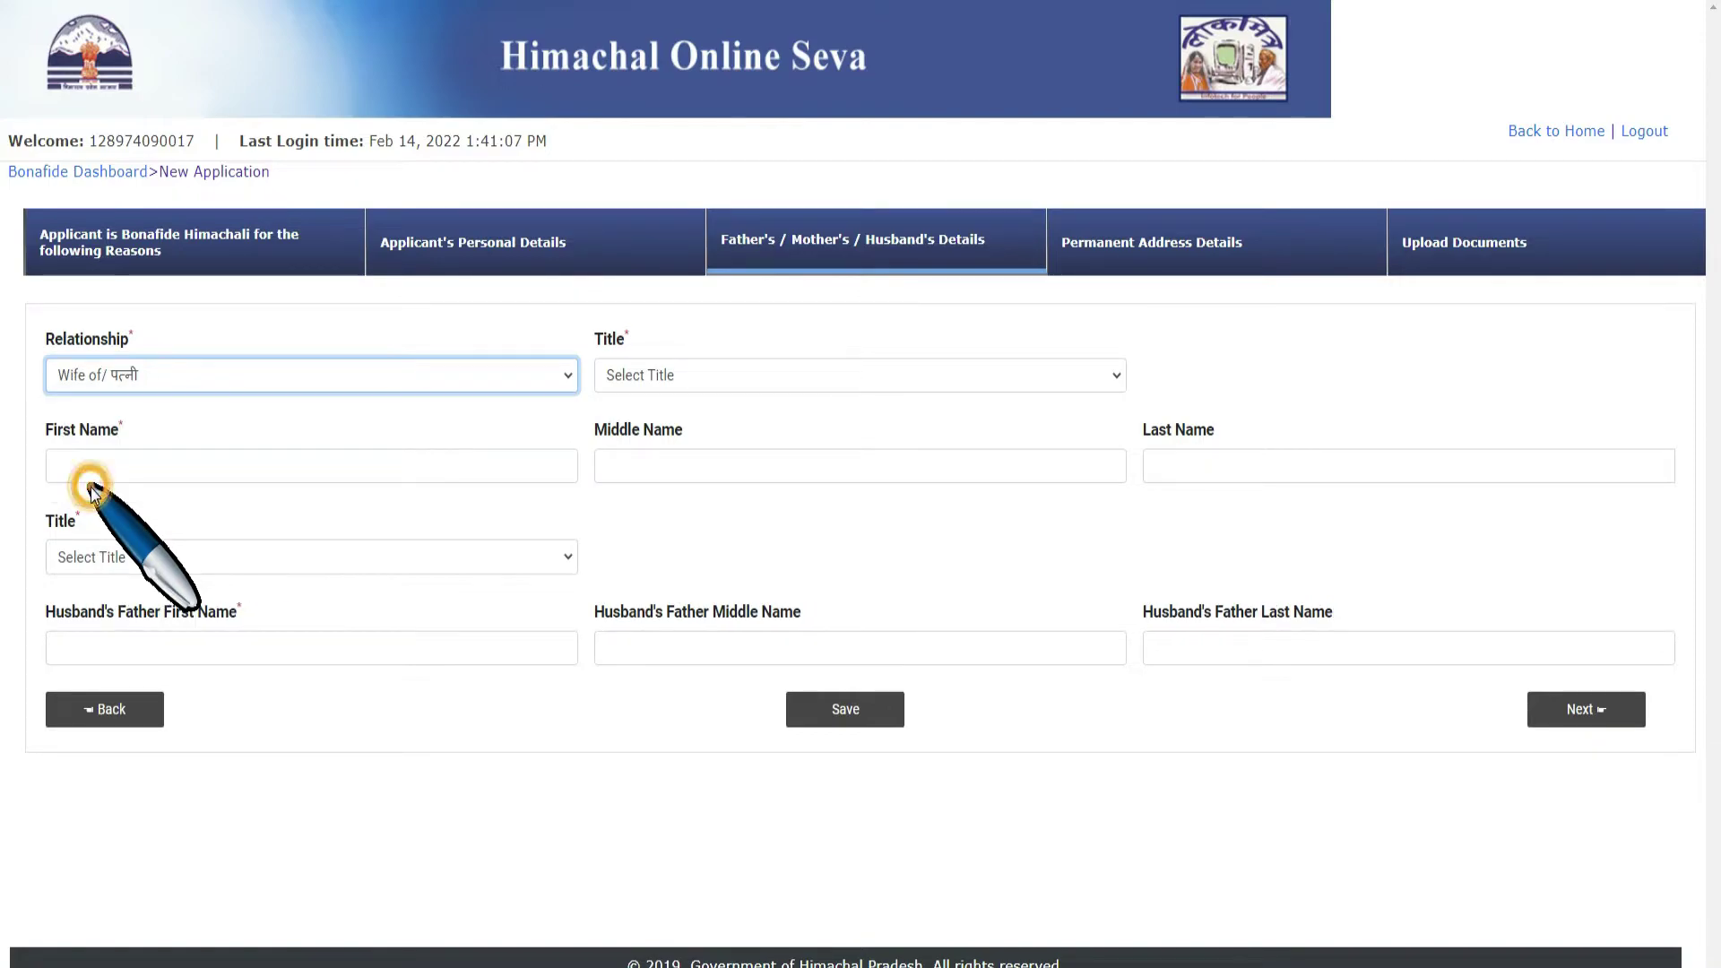
{"action": "left_click", "coordinate": [661, 373]}
{"action": "left_click", "coordinate": [660, 371]}
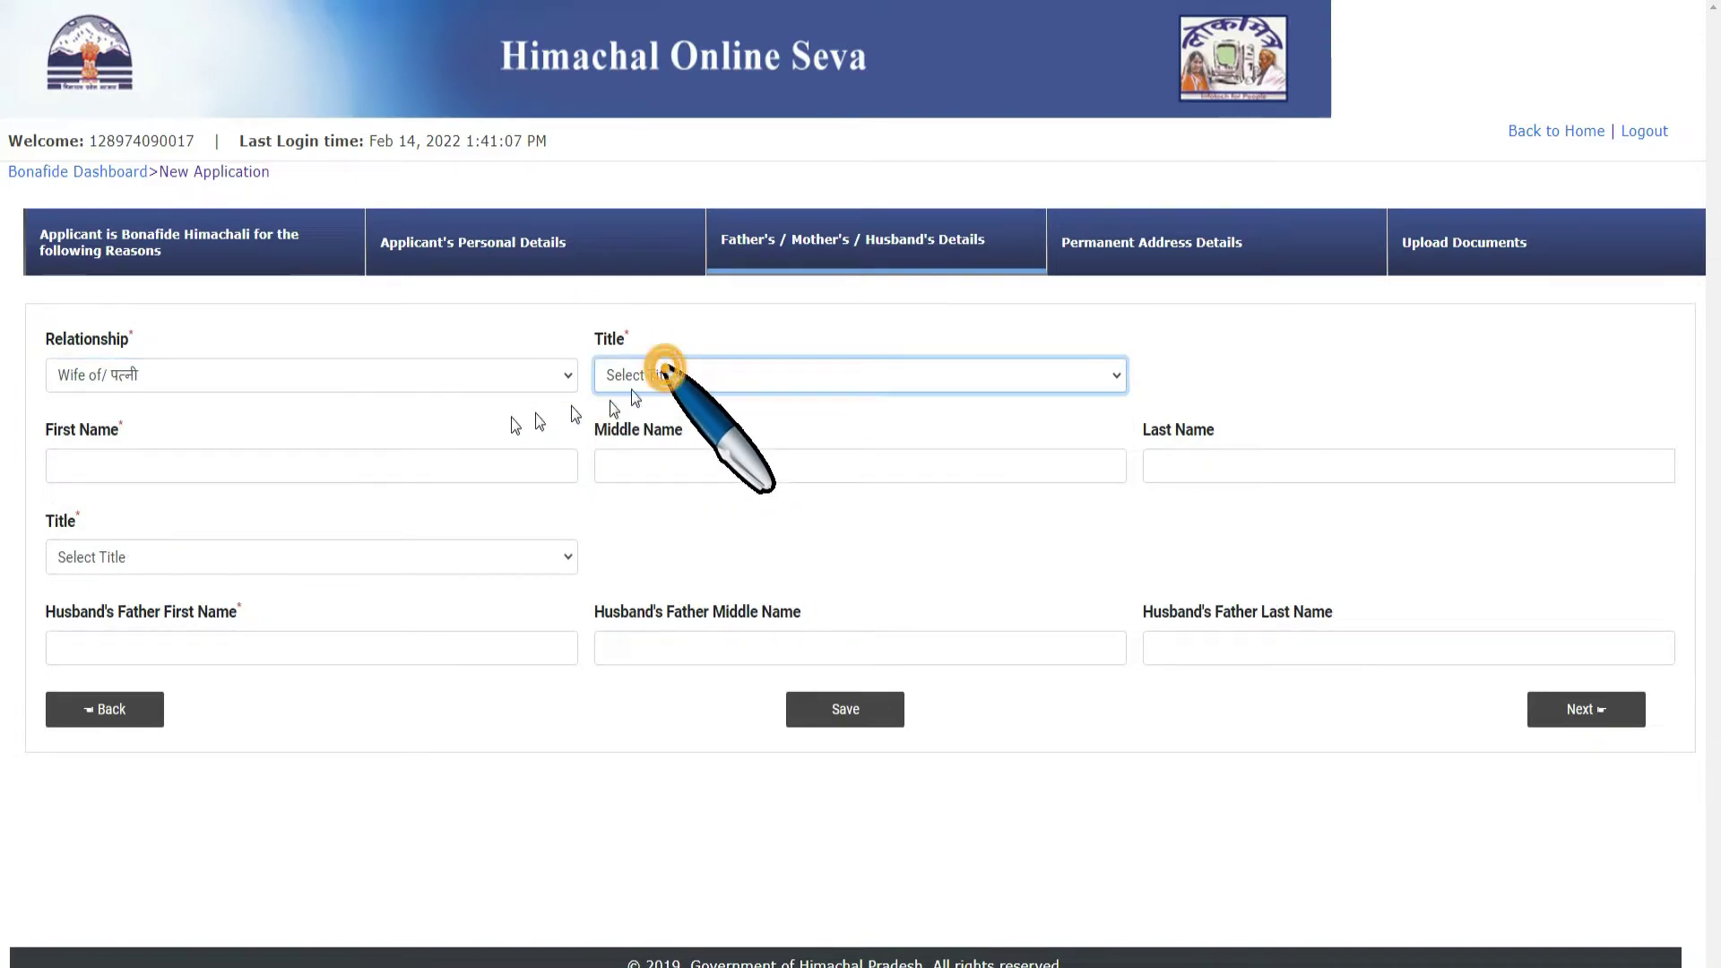
{"action": "left_click", "coordinate": [224, 465]}
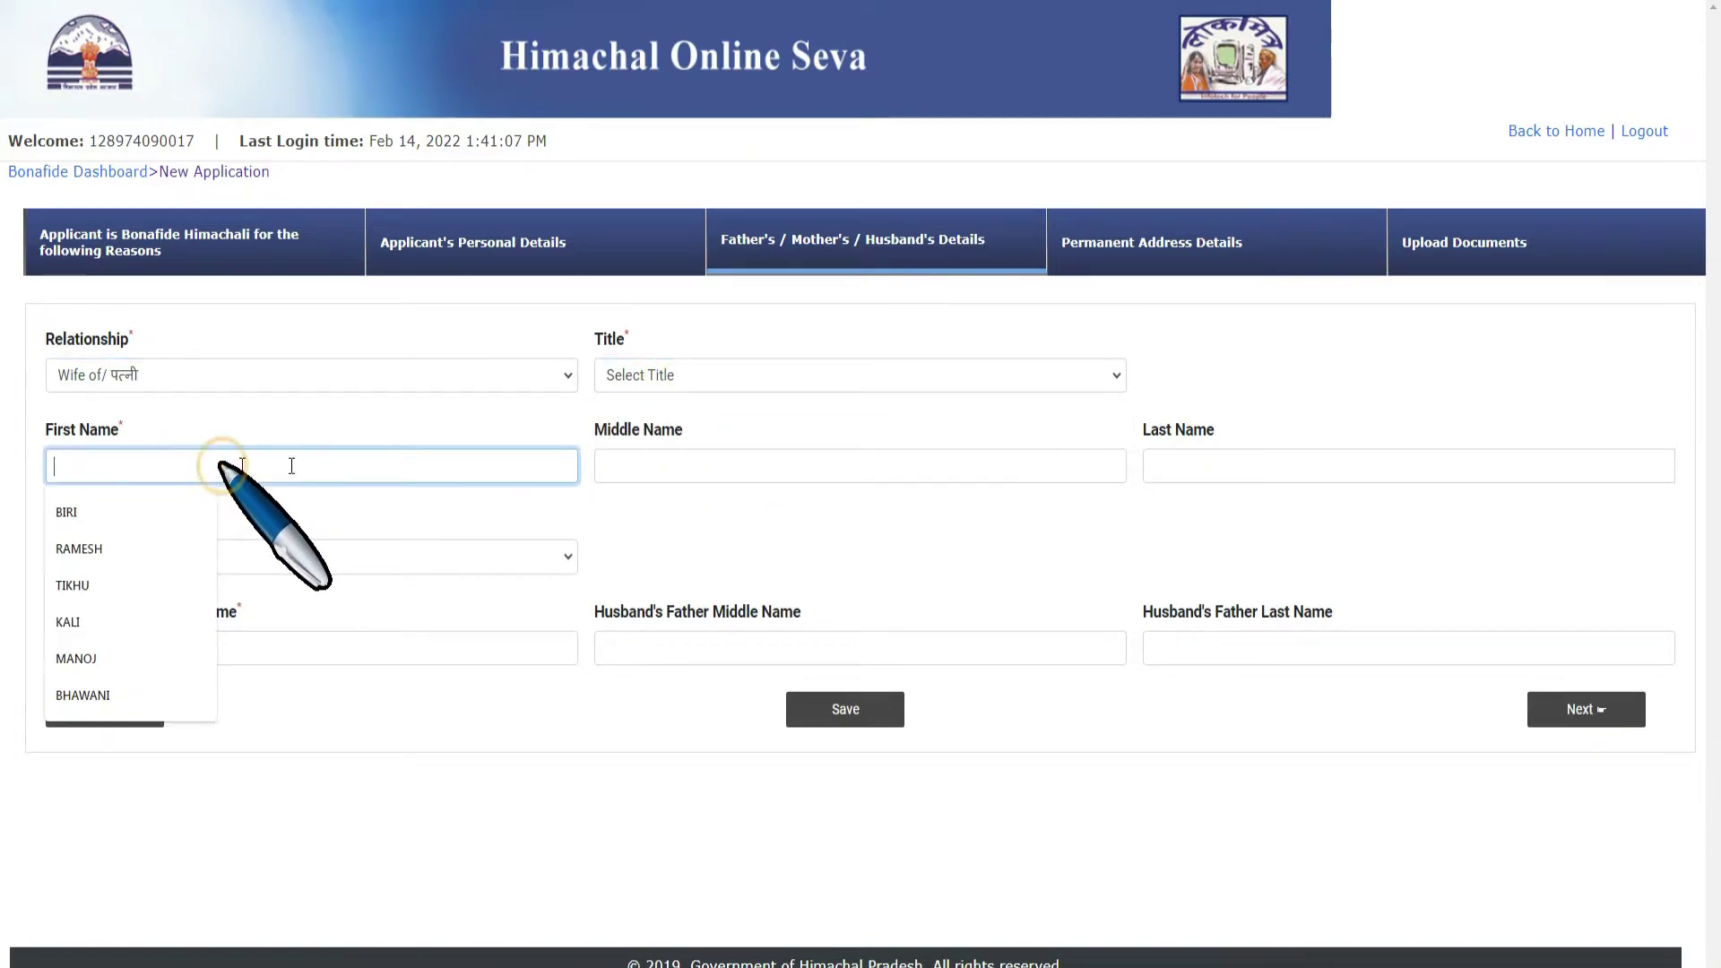
{"action": "left_click", "coordinate": [1285, 458]}
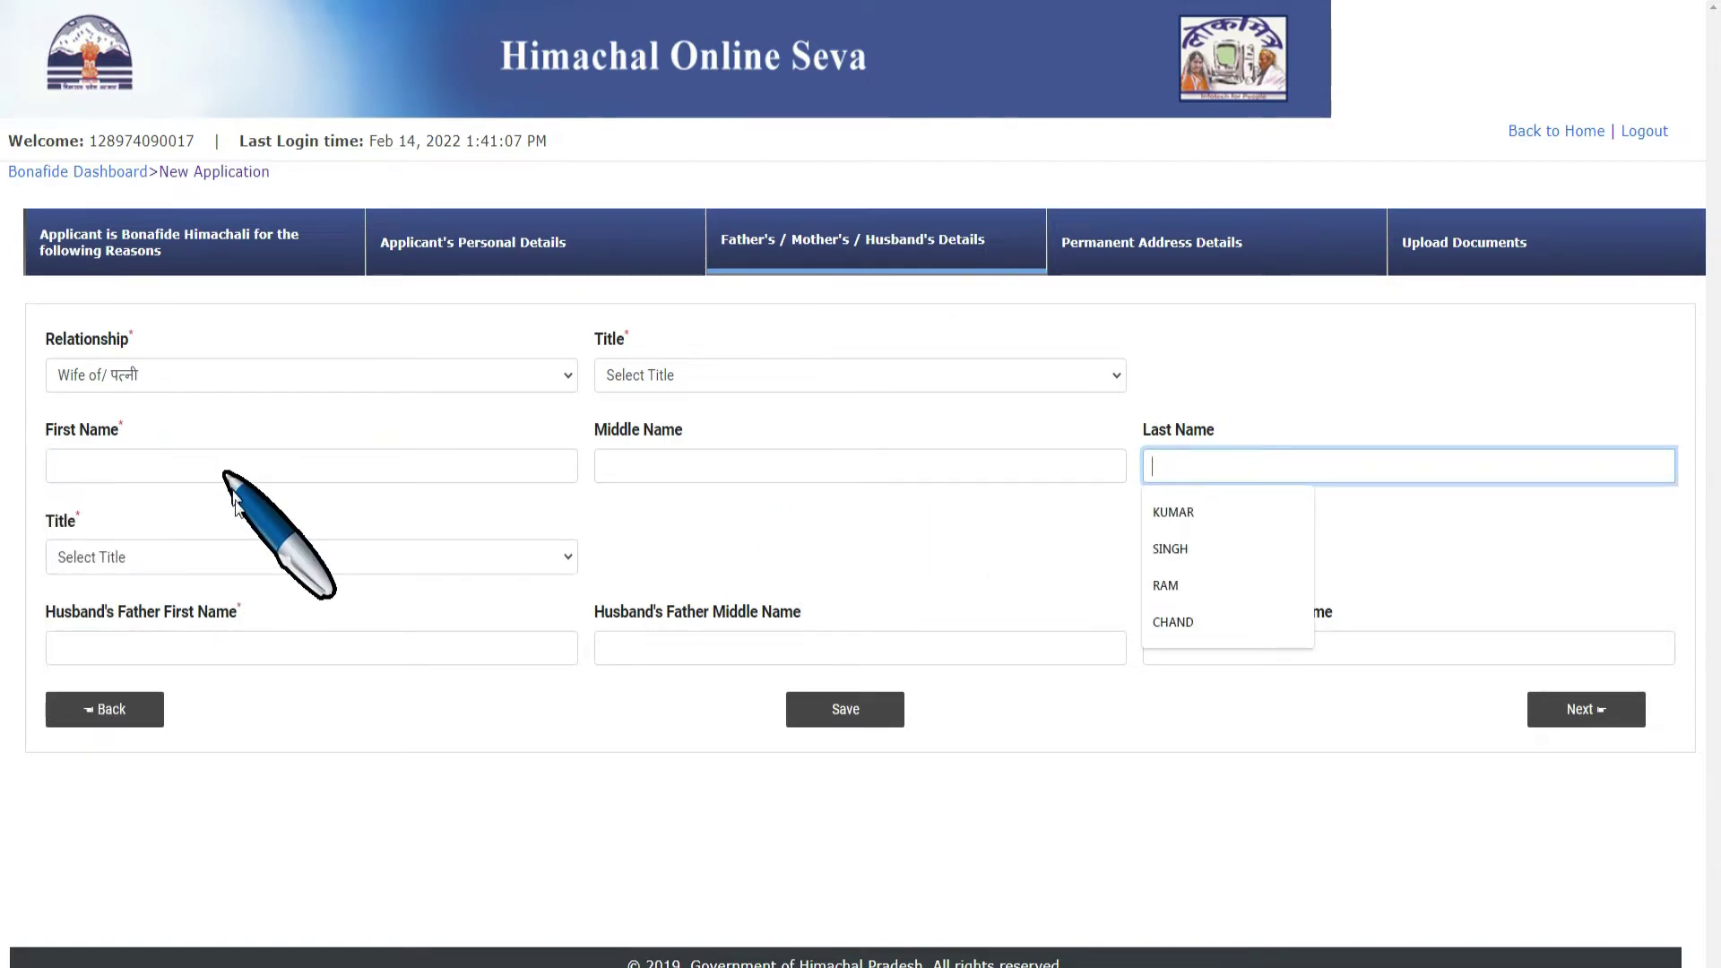
Set the husband's father's title to Mr., change the relationship to Son of, and save the family details.
{"action": "left_click", "coordinate": [113, 557]}
{"action": "left_click", "coordinate": [101, 610]}
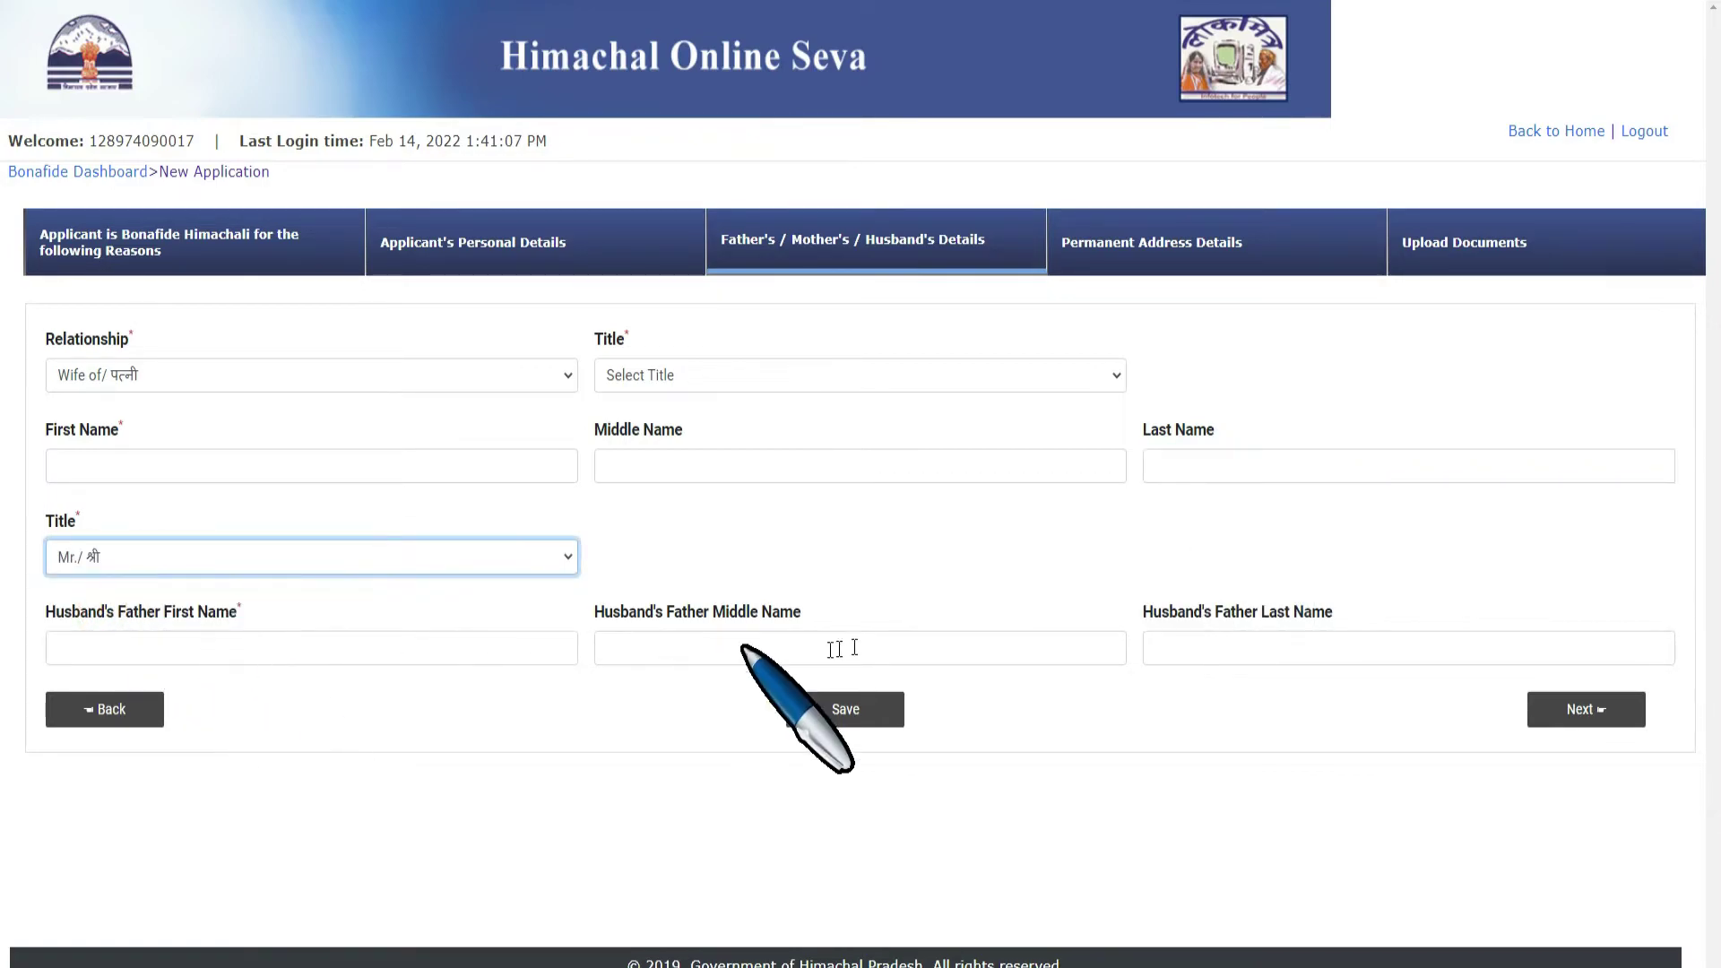
{"action": "left_click", "coordinate": [72, 374]}
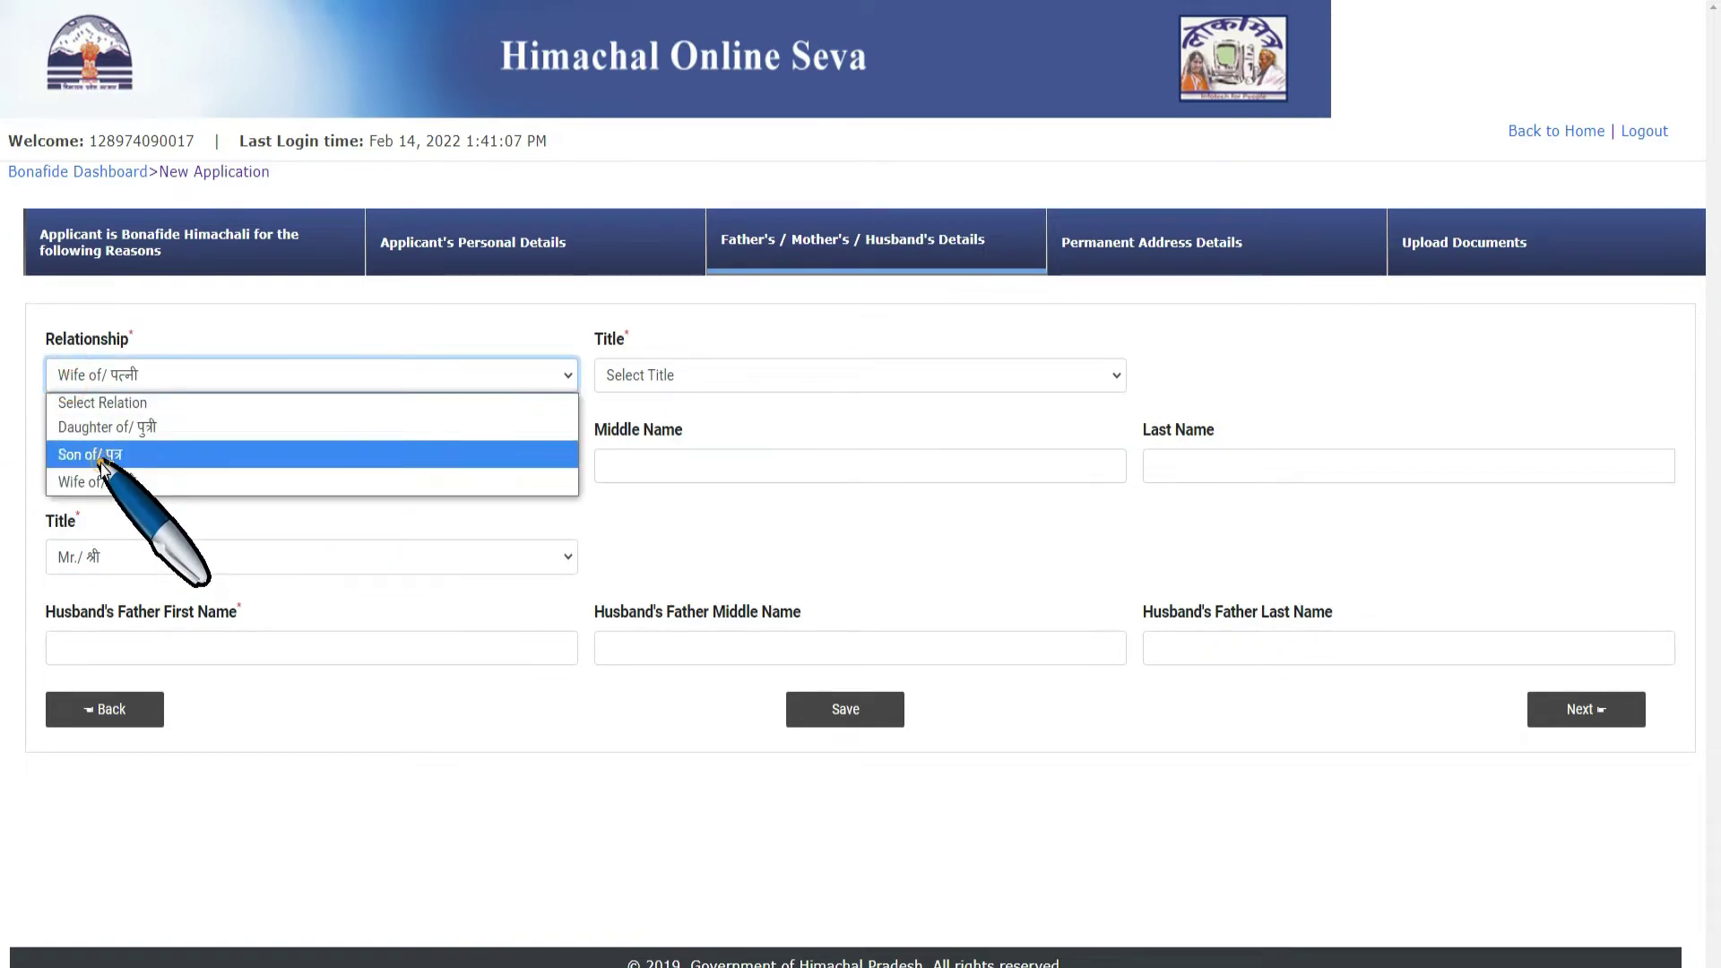
{"action": "left_click", "coordinate": [126, 455]}
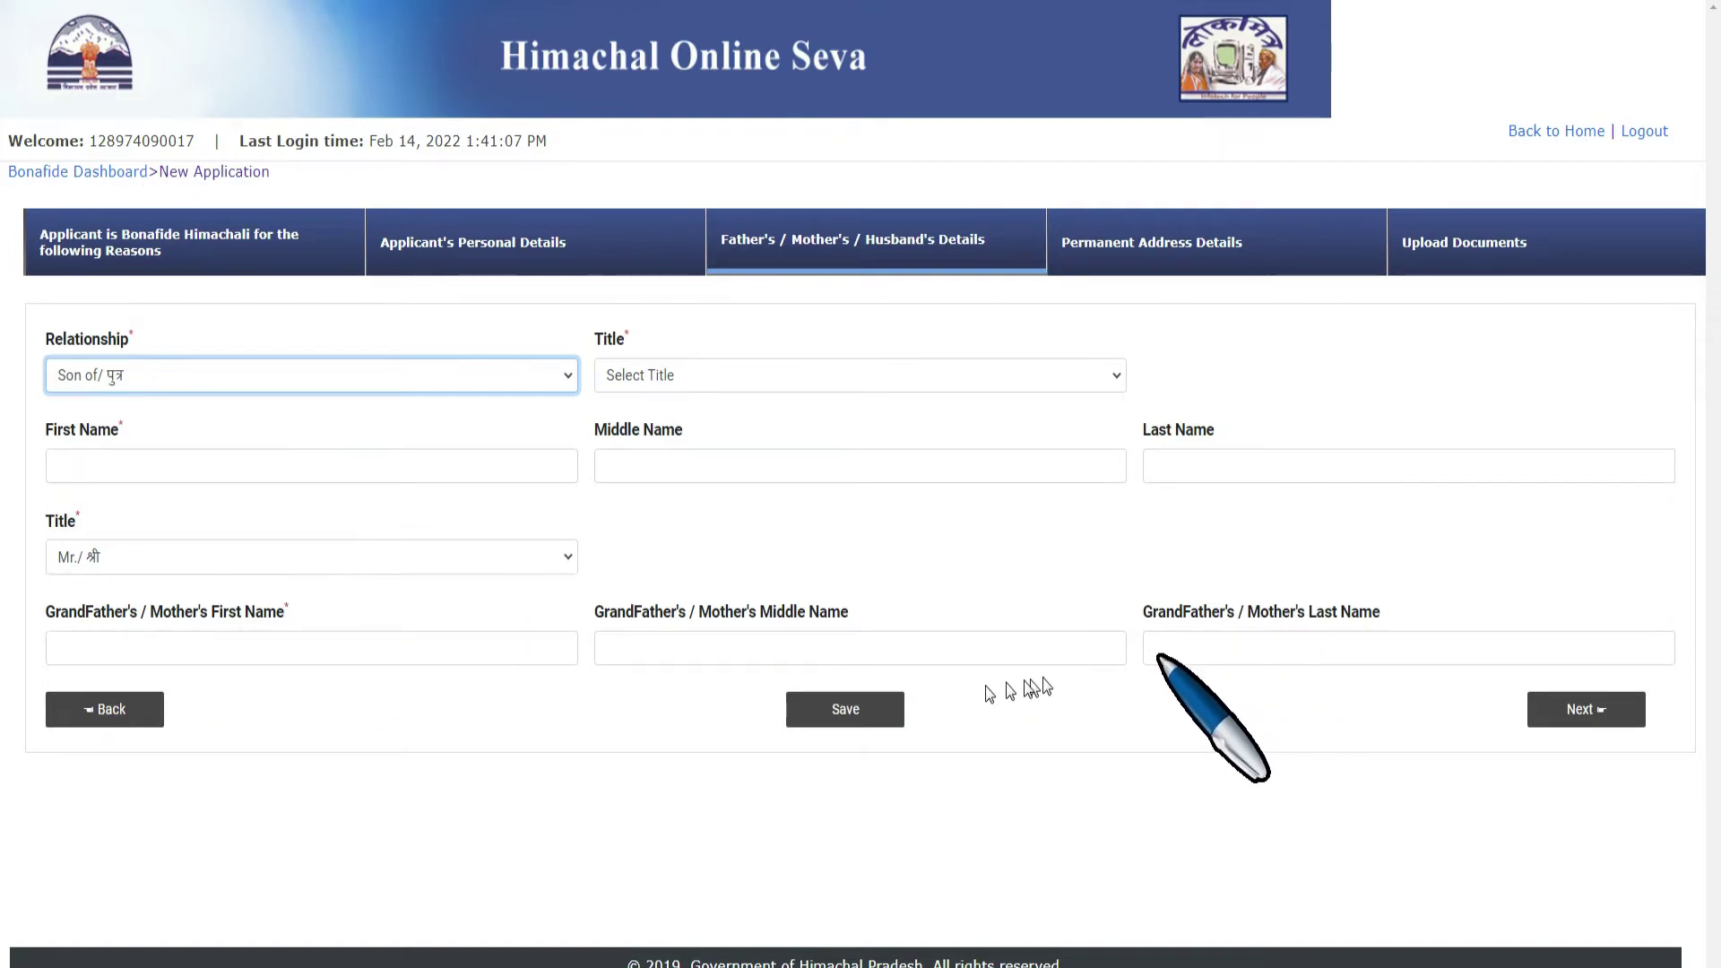
{"action": "left_click", "coordinate": [882, 715]}
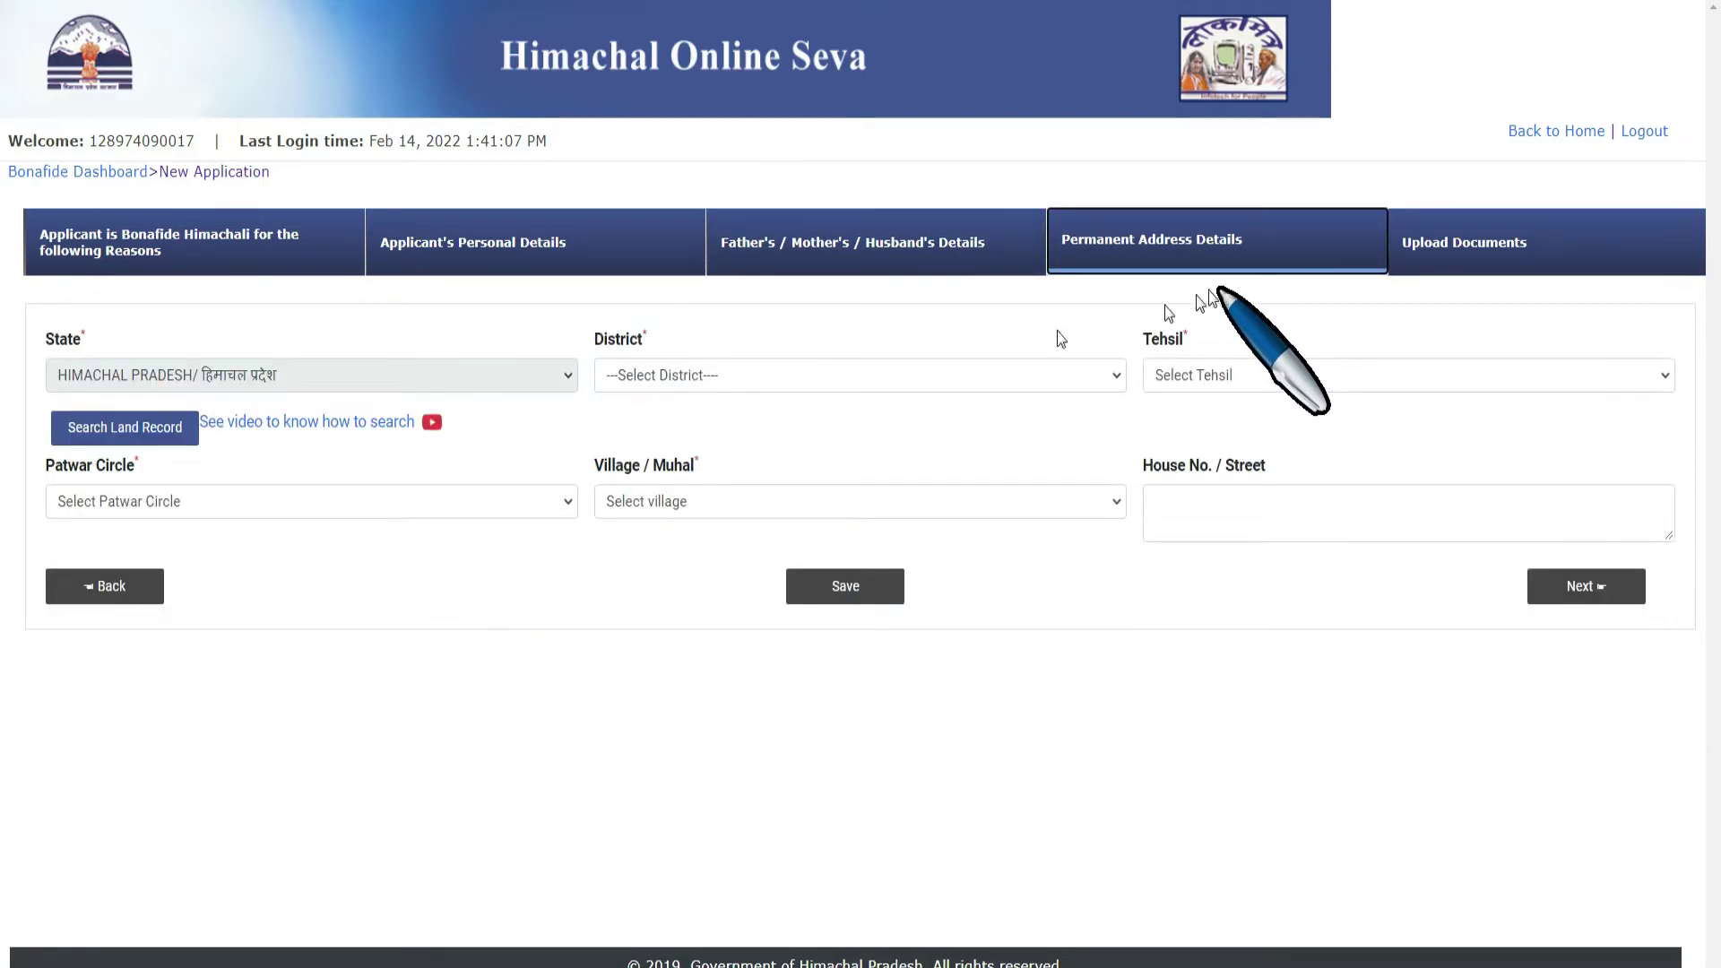
Examine the district, tehsil, patwar circle, village and house number fields in the permanent address details.
{"action": "left_click", "coordinate": [702, 378]}
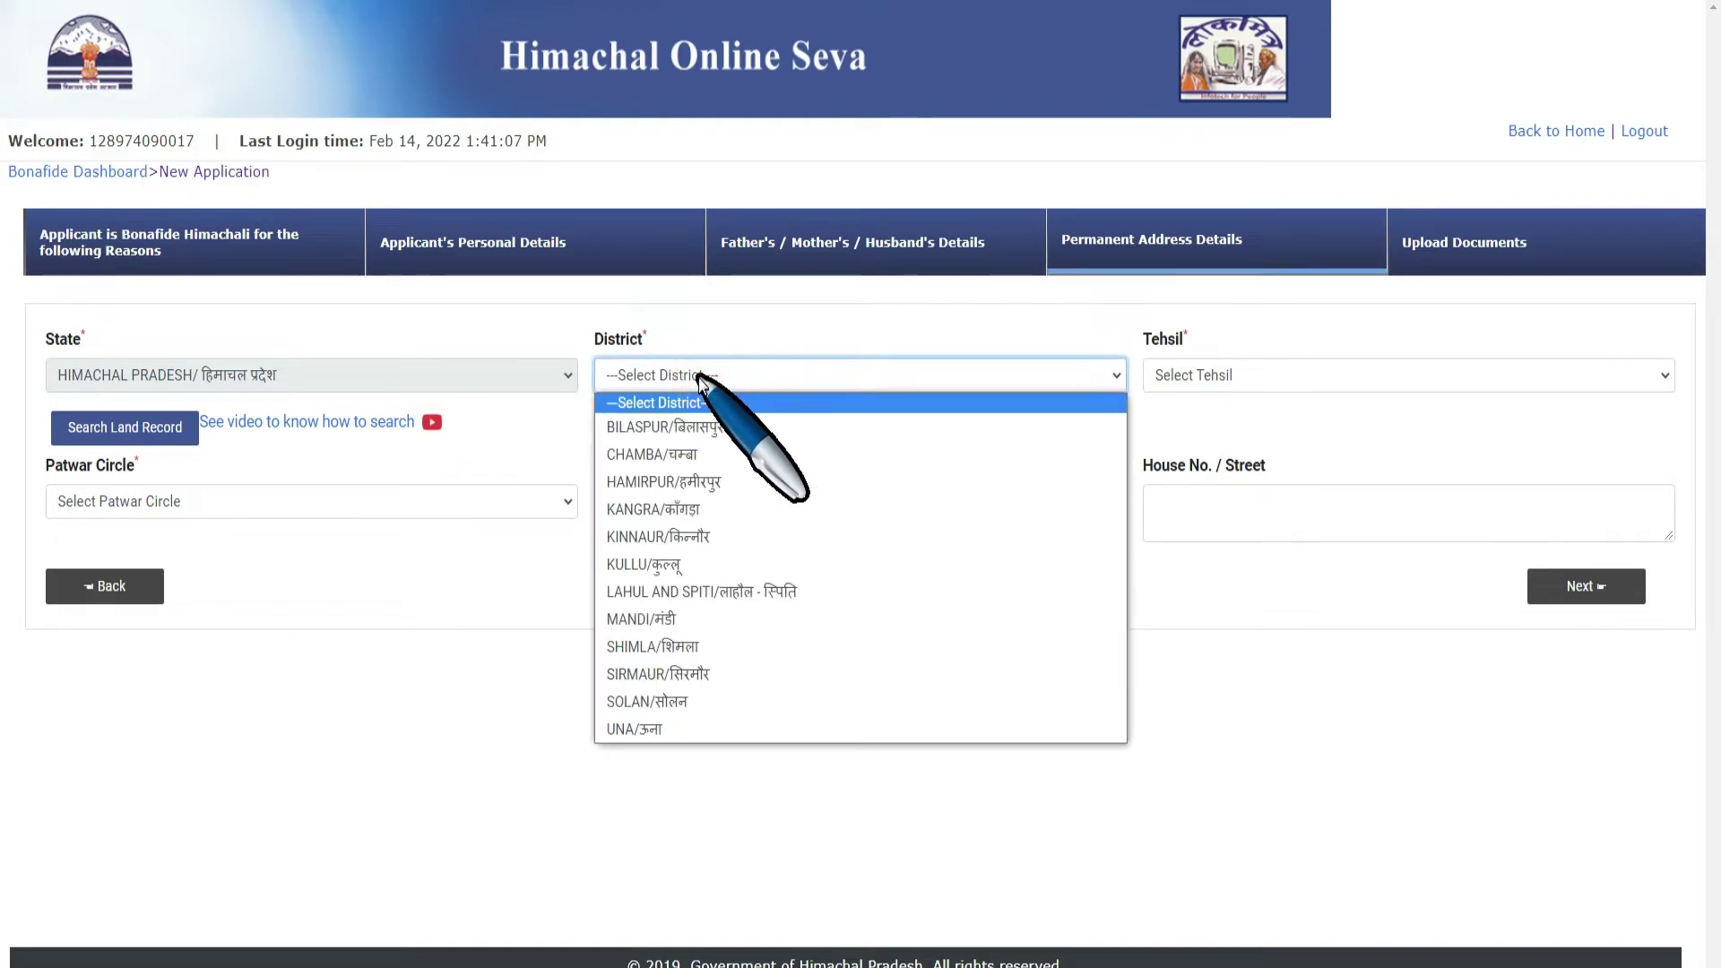
{"action": "left_click", "coordinate": [730, 375]}
{"action": "left_click", "coordinate": [1162, 371]}
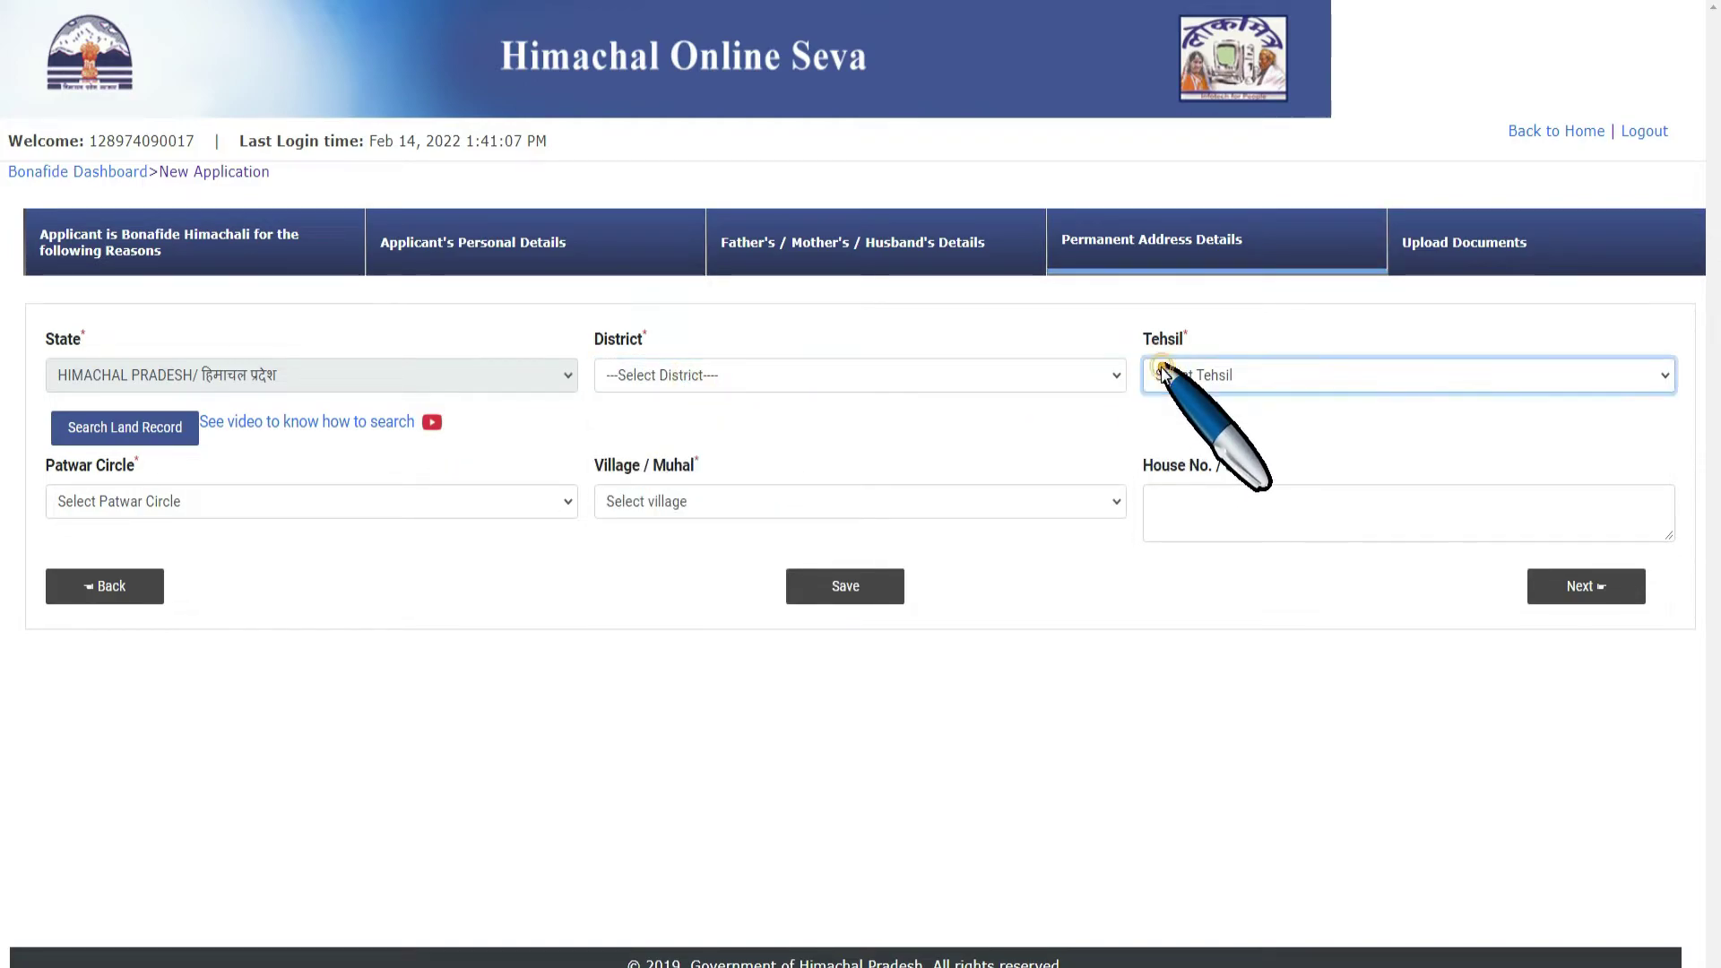
{"action": "left_click", "coordinate": [353, 499]}
{"action": "left_click", "coordinate": [472, 536]}
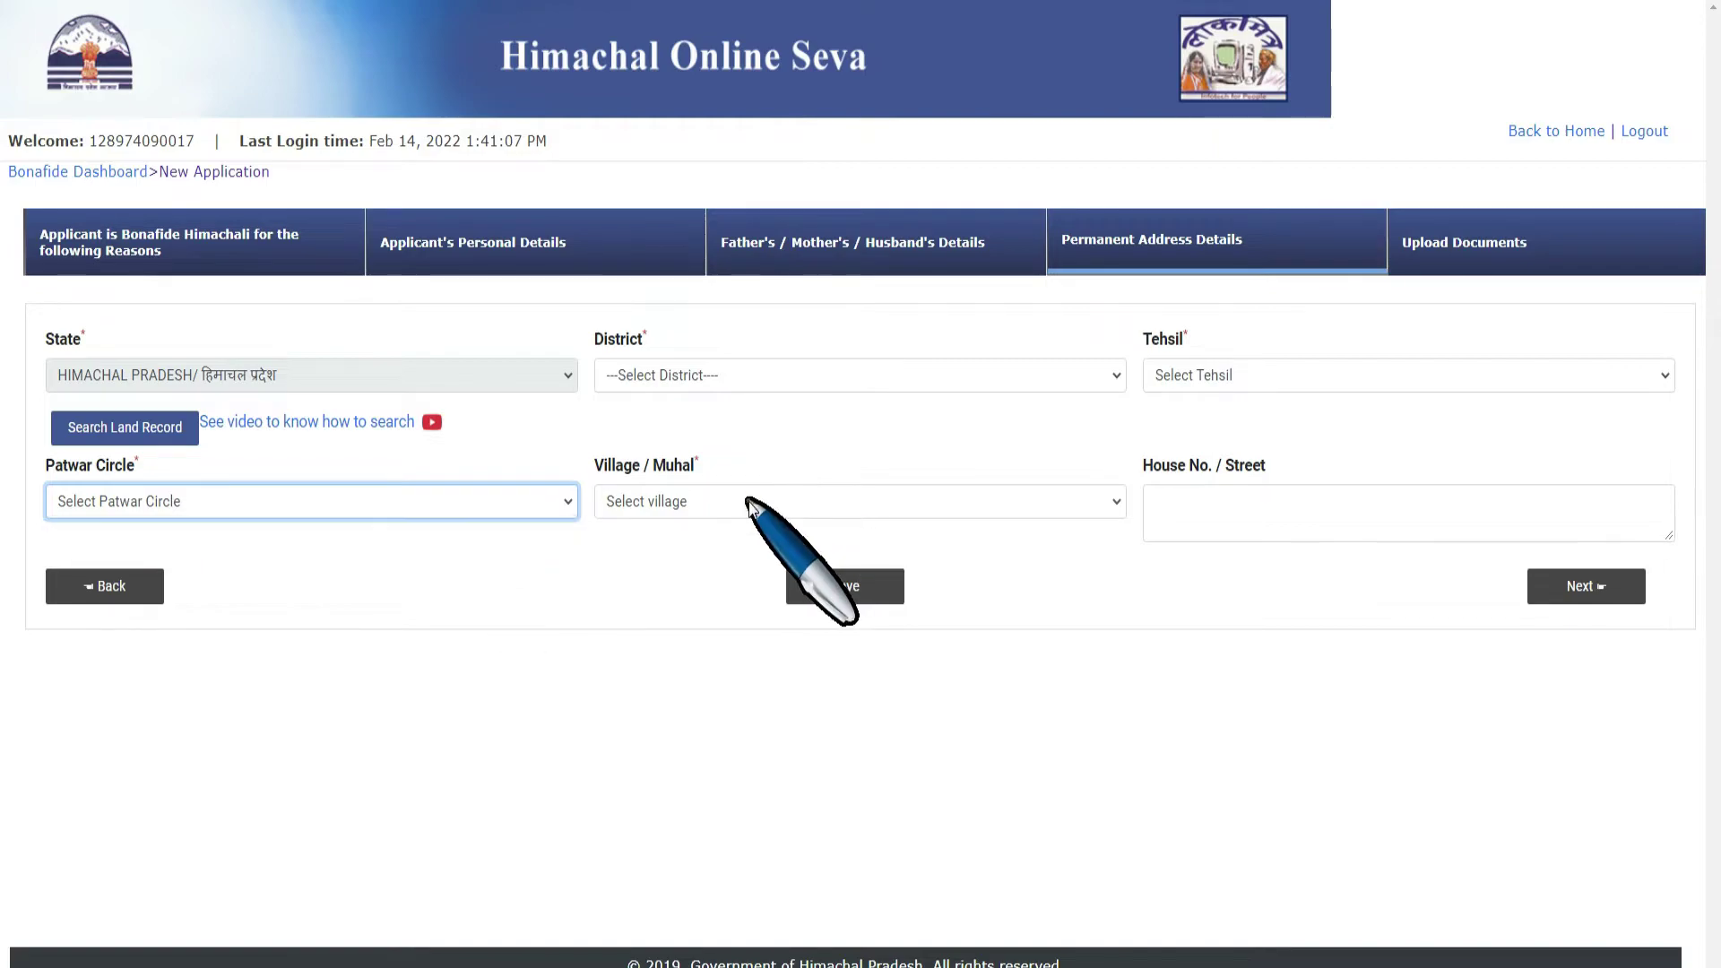
{"action": "left_click", "coordinate": [757, 504]}
{"action": "left_click", "coordinate": [603, 622]}
{"action": "left_click", "coordinate": [1170, 516]}
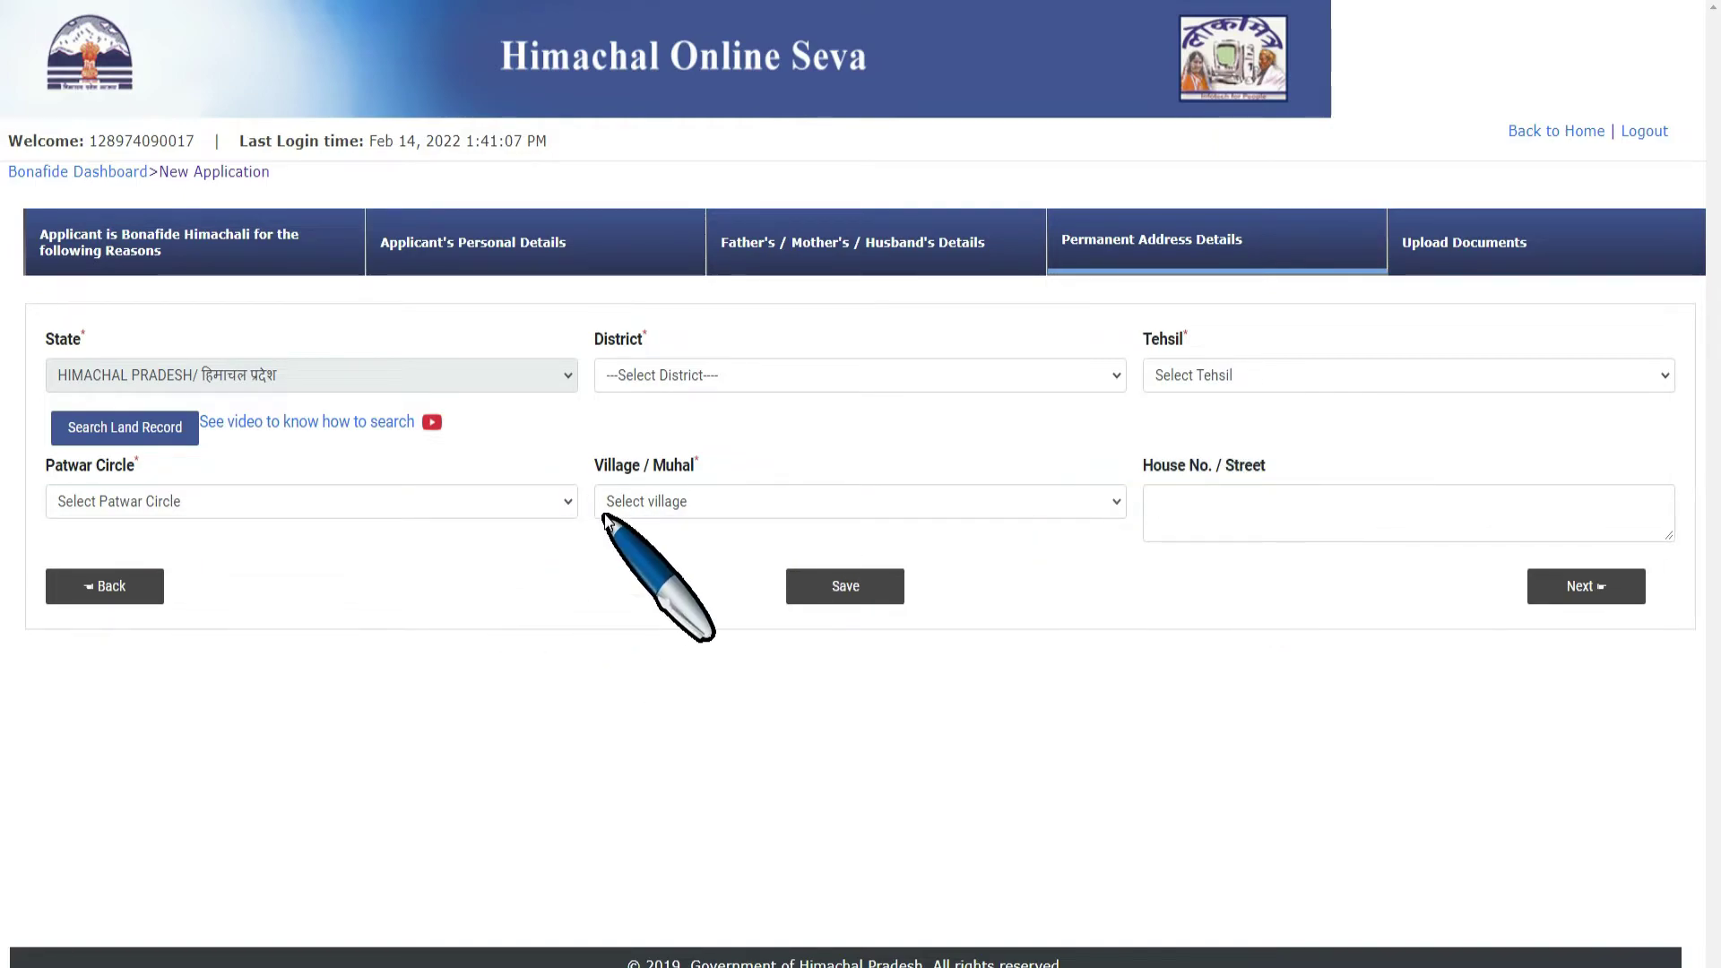
{"action": "left_click", "coordinate": [1200, 502]}
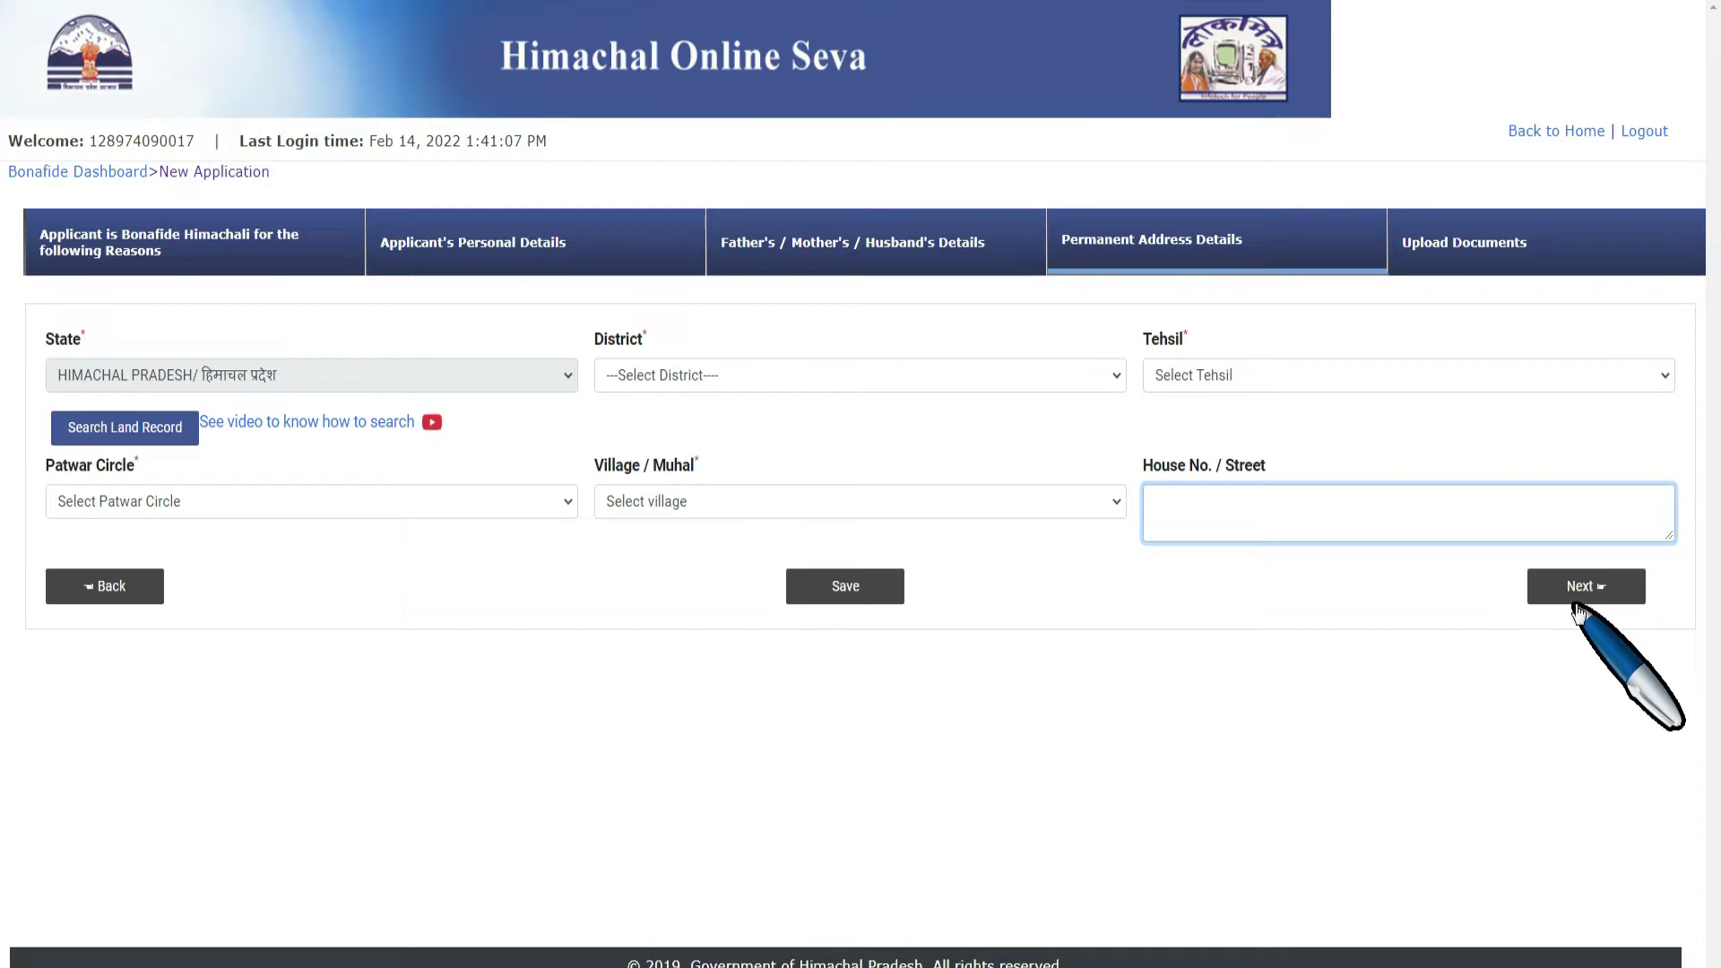
Accept the declaration of being a citizen of India in the Upload Documents section and submit the application.
{"action": "left_click", "coordinate": [1506, 256]}
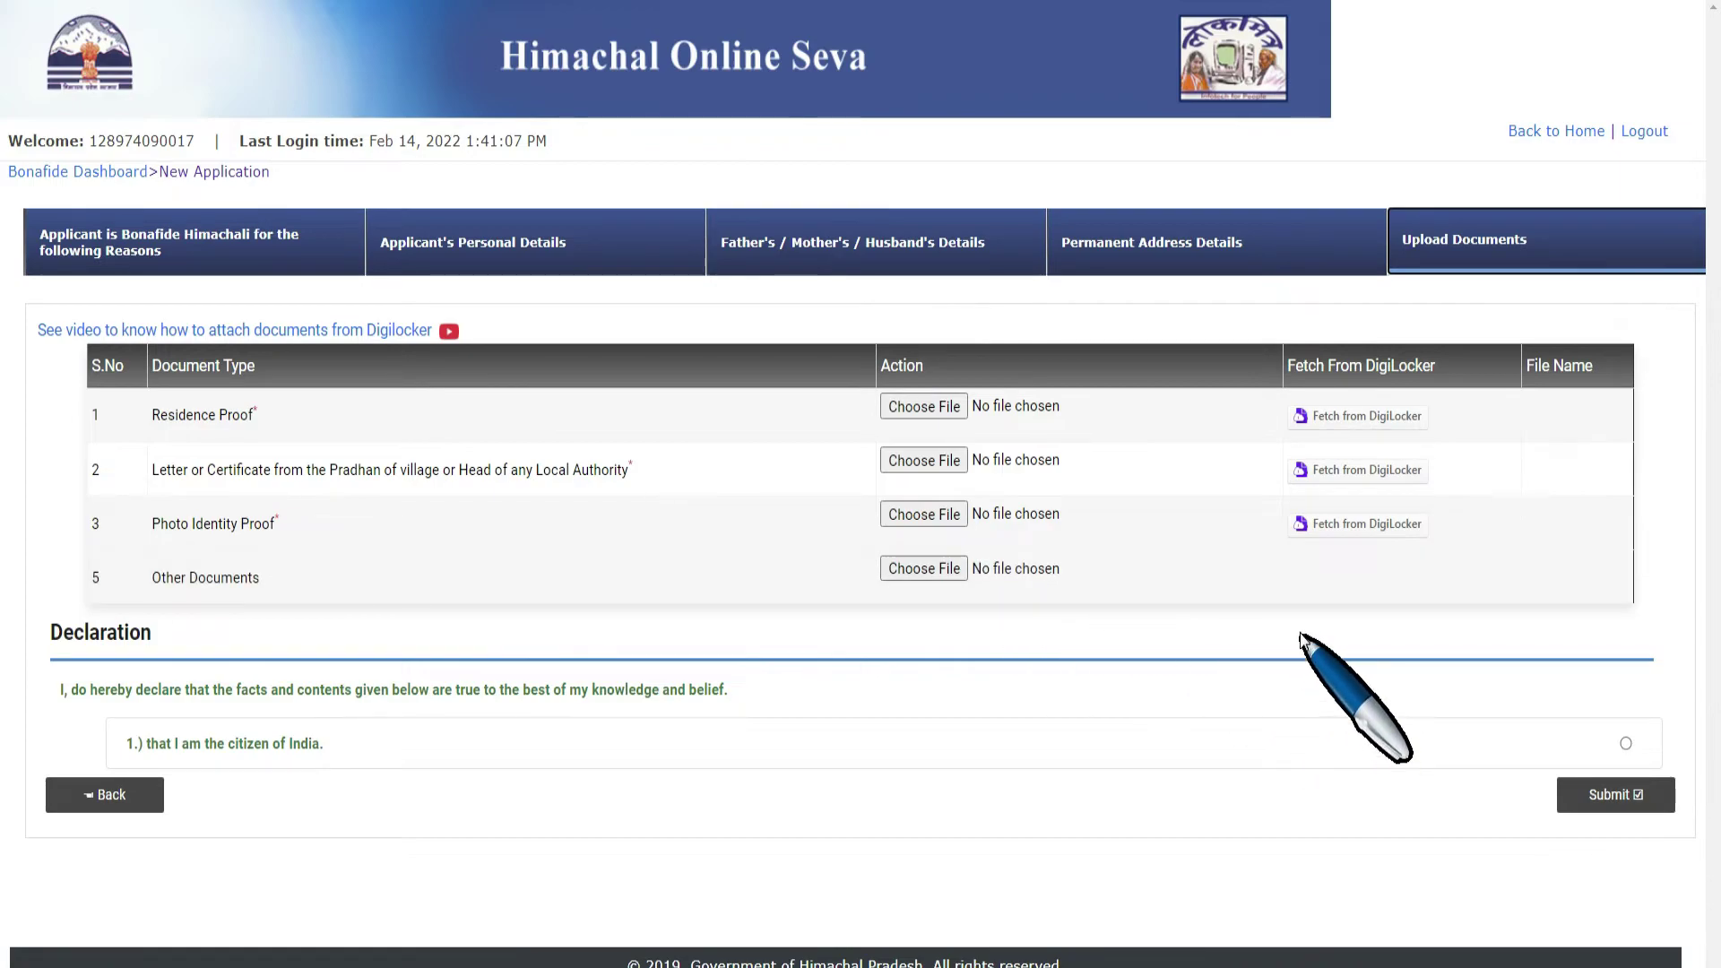
{"action": "left_click", "coordinate": [1627, 746]}
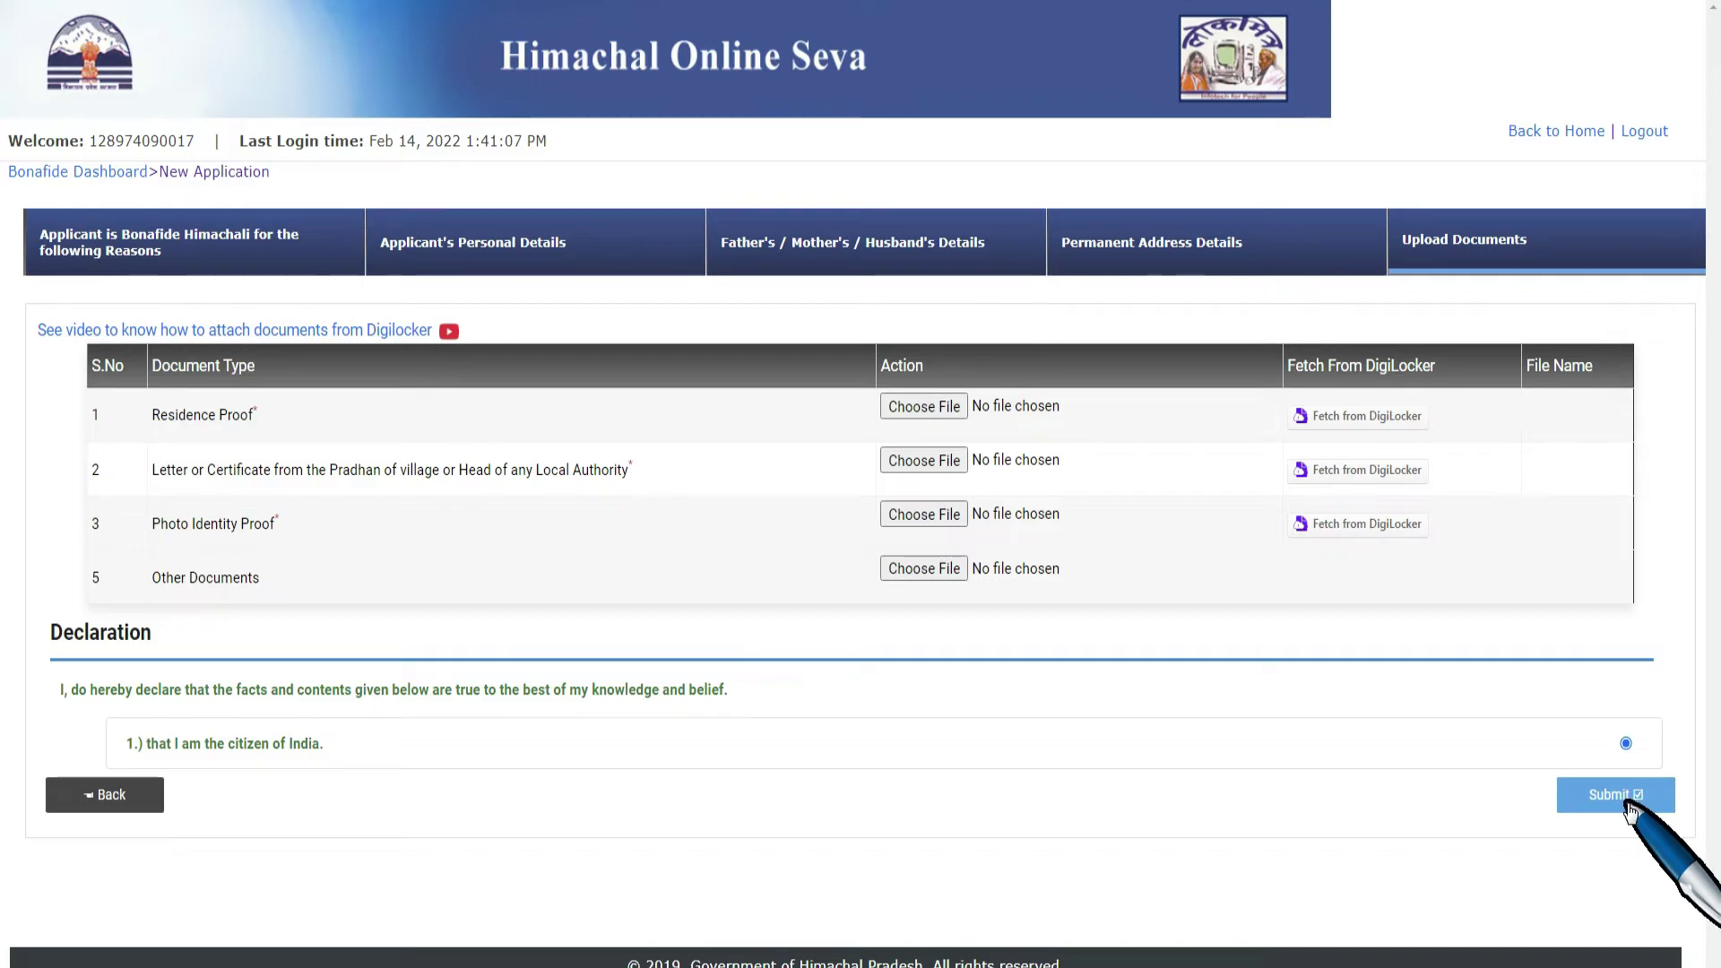
{"action": "left_click", "coordinate": [1614, 795]}
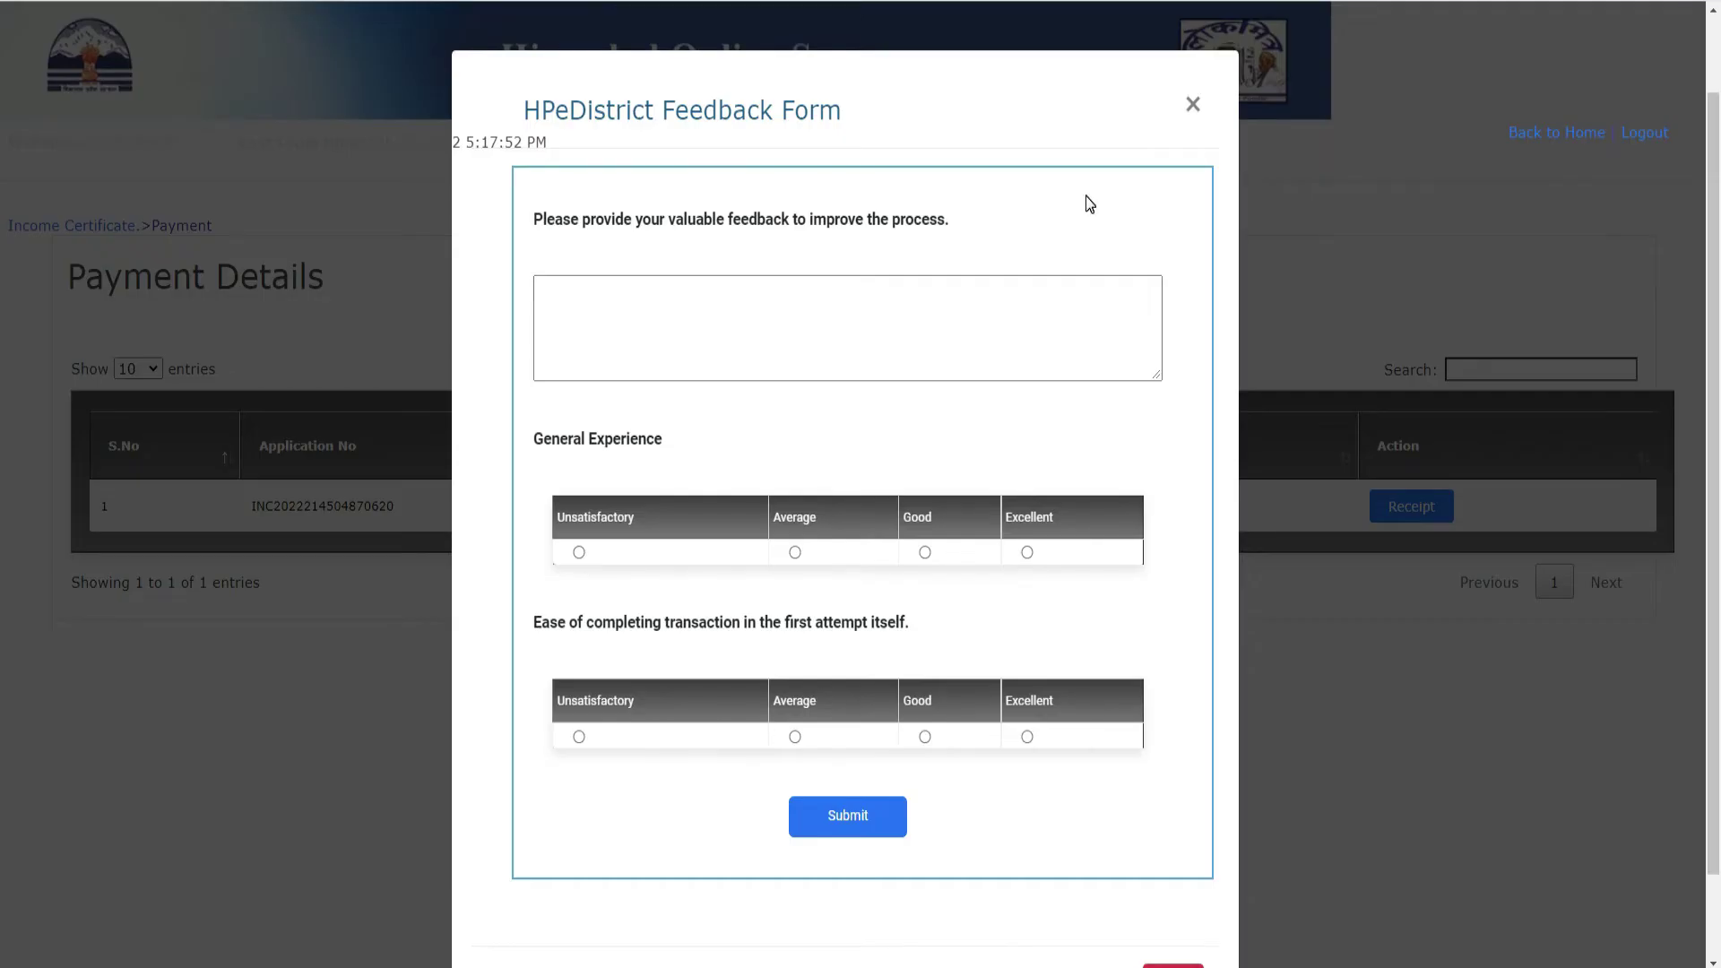